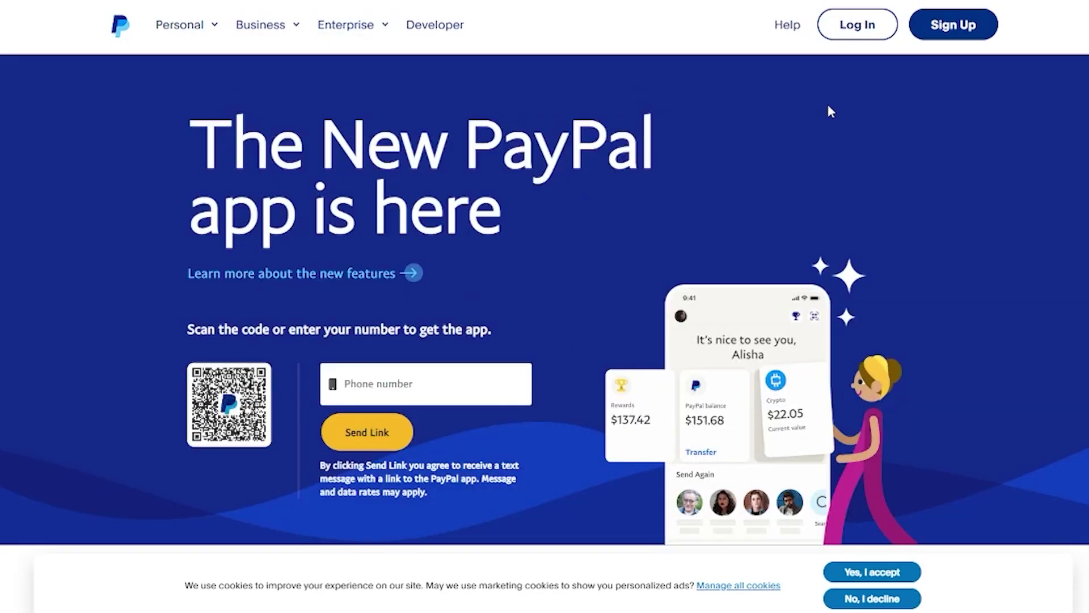
Start PayPal's sign-up and look over the account type options
{"action": "left_click", "coordinate": [981, 36]}
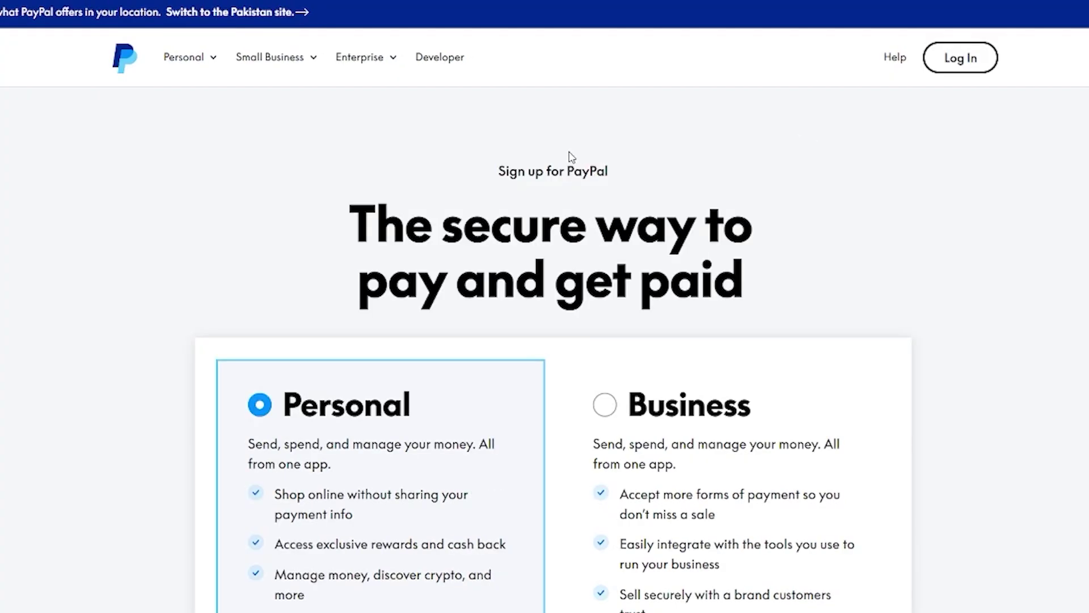
{"action": "scroll", "coordinate": [397, 230], "scroll_direction": "down", "scroll_amount": 2}
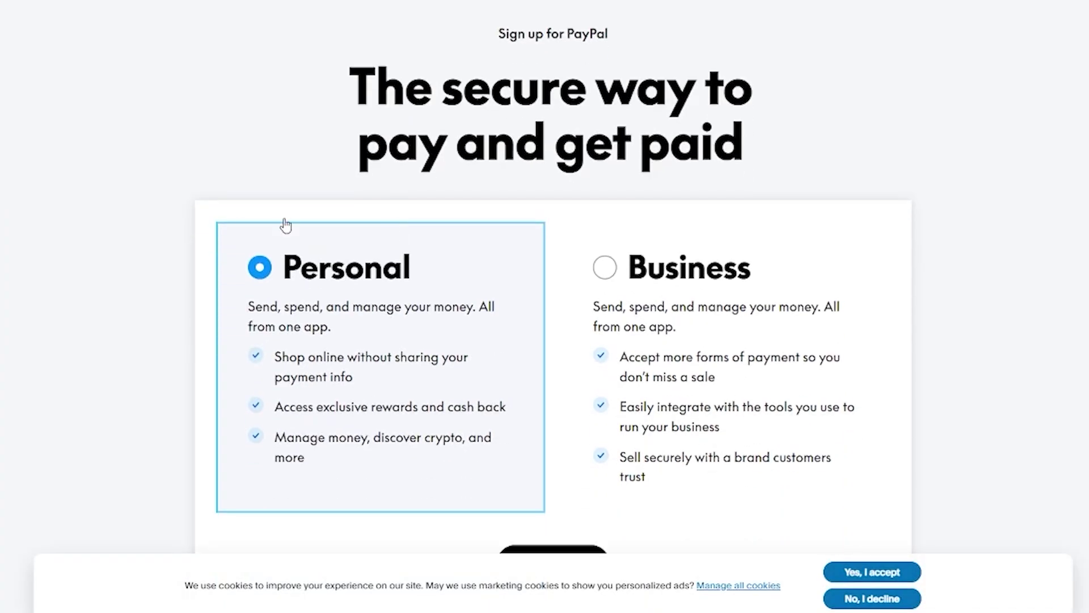
{"action": "scroll", "coordinate": [88, 233], "scroll_direction": "down", "scroll_amount": 3}
{"action": "scroll", "coordinate": [89, 233], "scroll_direction": "up", "scroll_amount": 5}
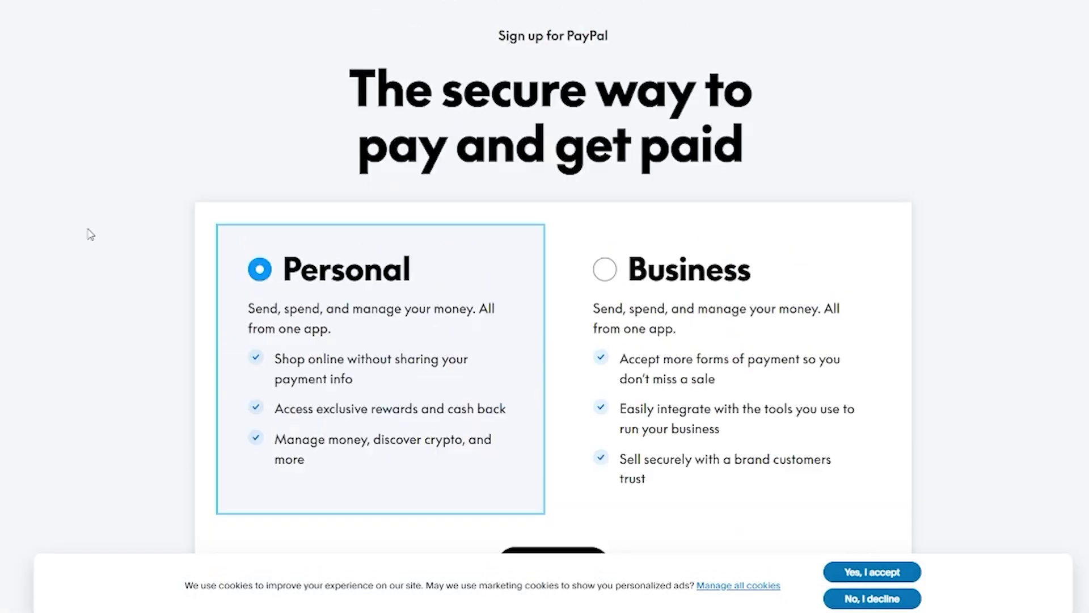
{"action": "scroll", "coordinate": [90, 233], "scroll_direction": "down", "scroll_amount": 5}
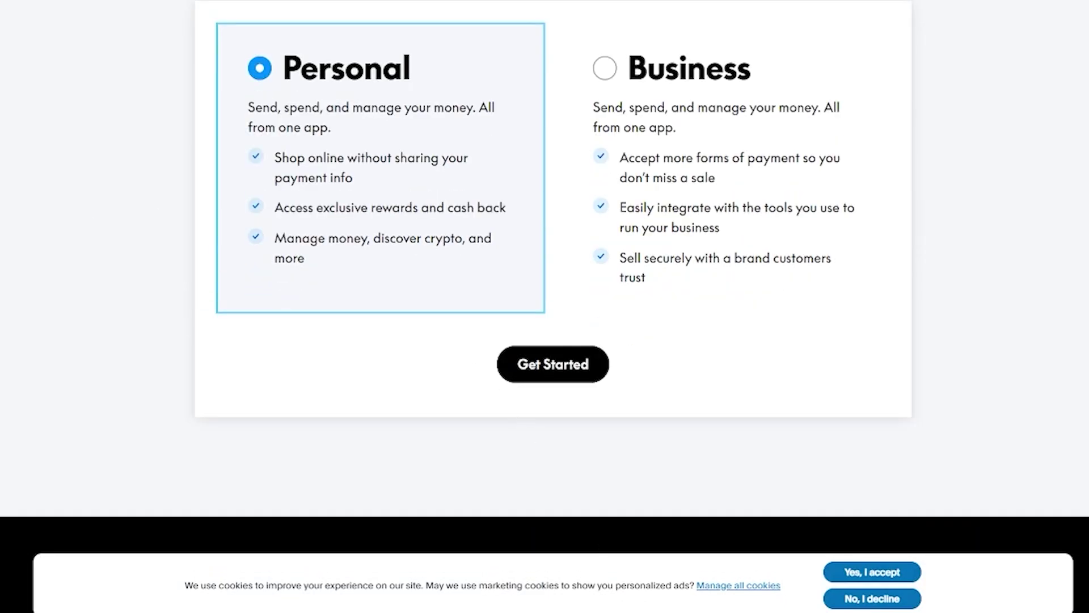
{"action": "key", "text": "alt+Tab"}
{"action": "left_click", "coordinate": [698, 396]}
Select Business as the account type instead of Personal
{"action": "left_click", "coordinate": [752, 146]}
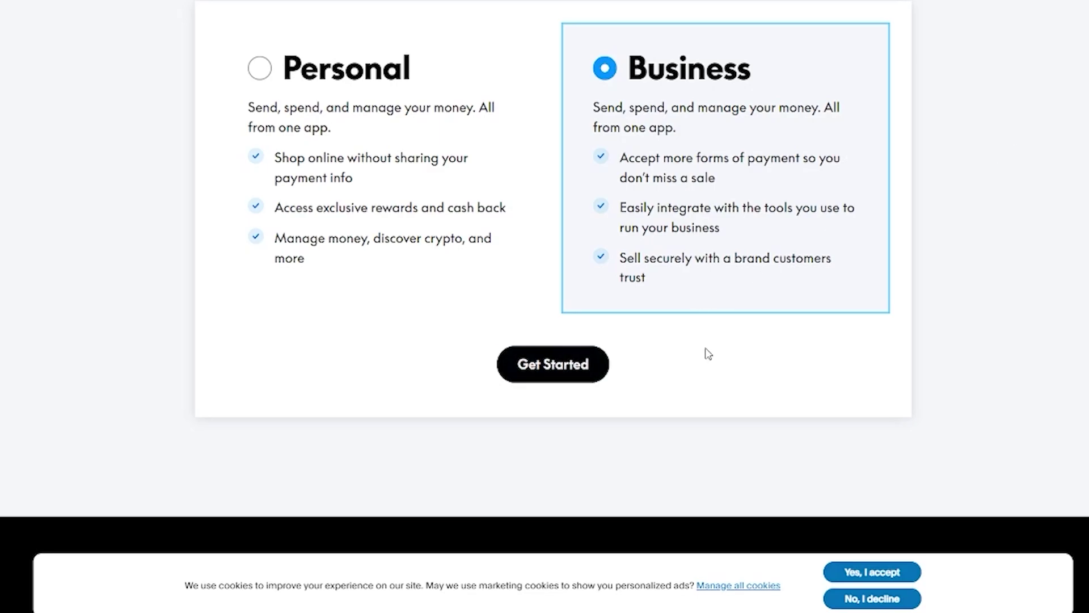
{"action": "scroll", "coordinate": [708, 354], "scroll_direction": "up", "scroll_amount": 5}
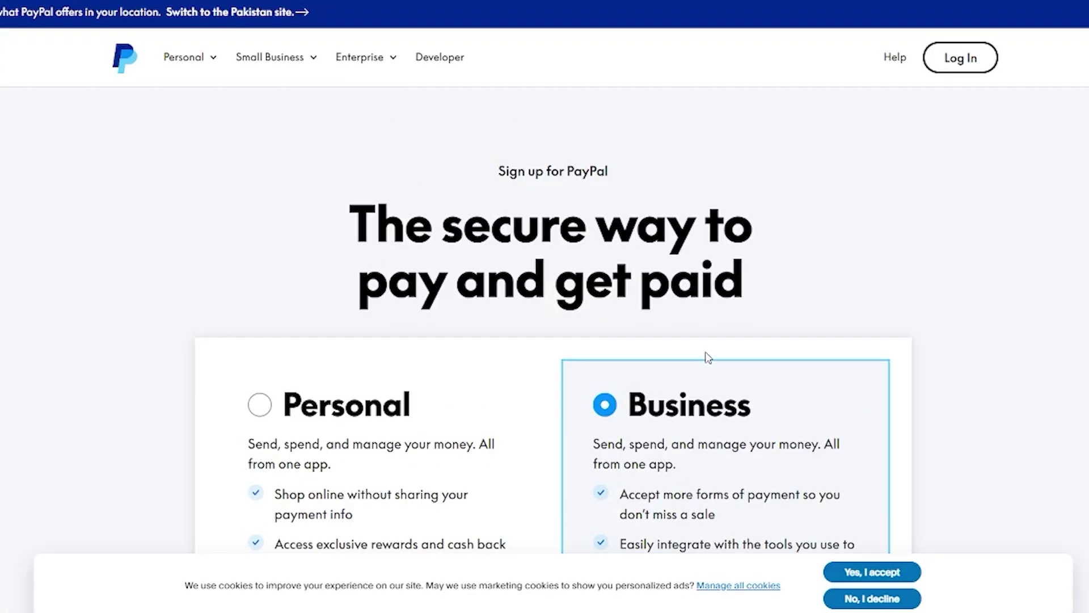
{"action": "scroll", "coordinate": [705, 356], "scroll_direction": "down", "scroll_amount": 5}
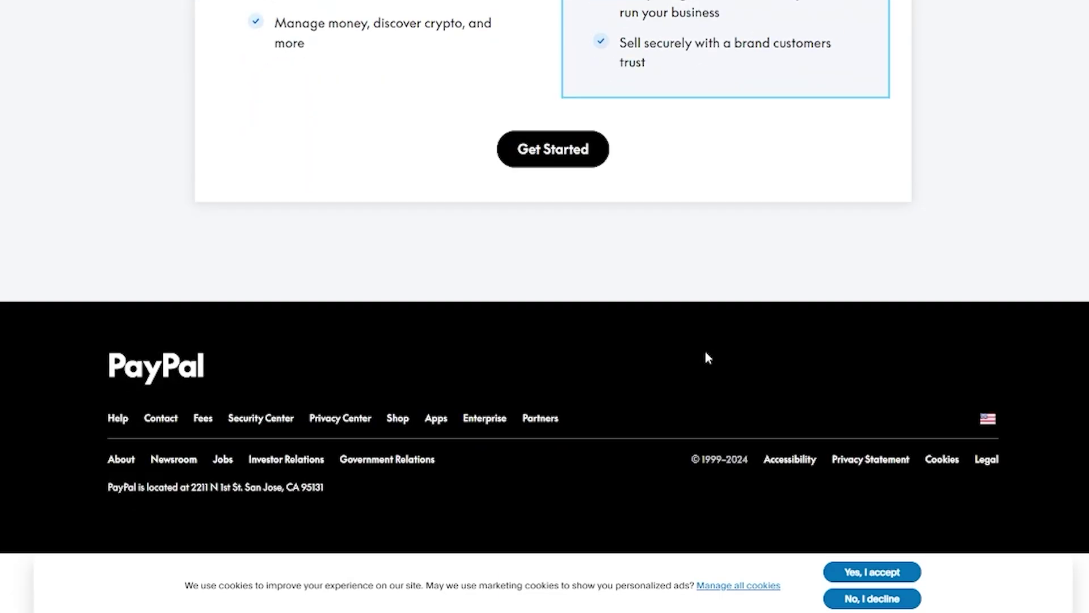
{"action": "scroll", "coordinate": [688, 272], "scroll_direction": "up", "scroll_amount": 5}
{"action": "scroll", "coordinate": [689, 274], "scroll_direction": "down", "scroll_amount": 5}
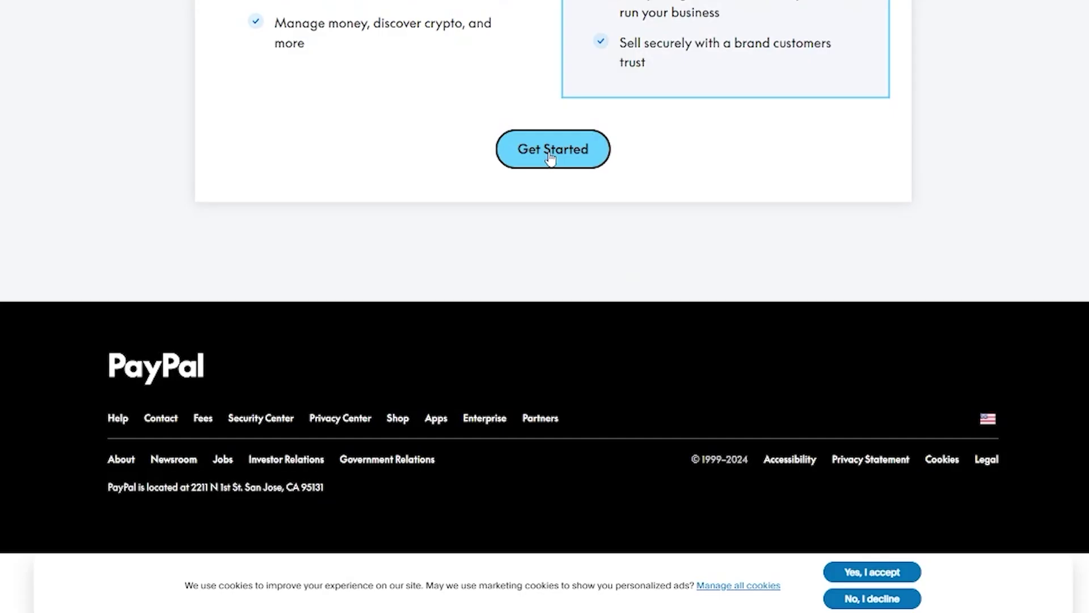
Continue as a business and autofill first and last name from saved browser details
{"action": "left_click", "coordinate": [550, 153]}
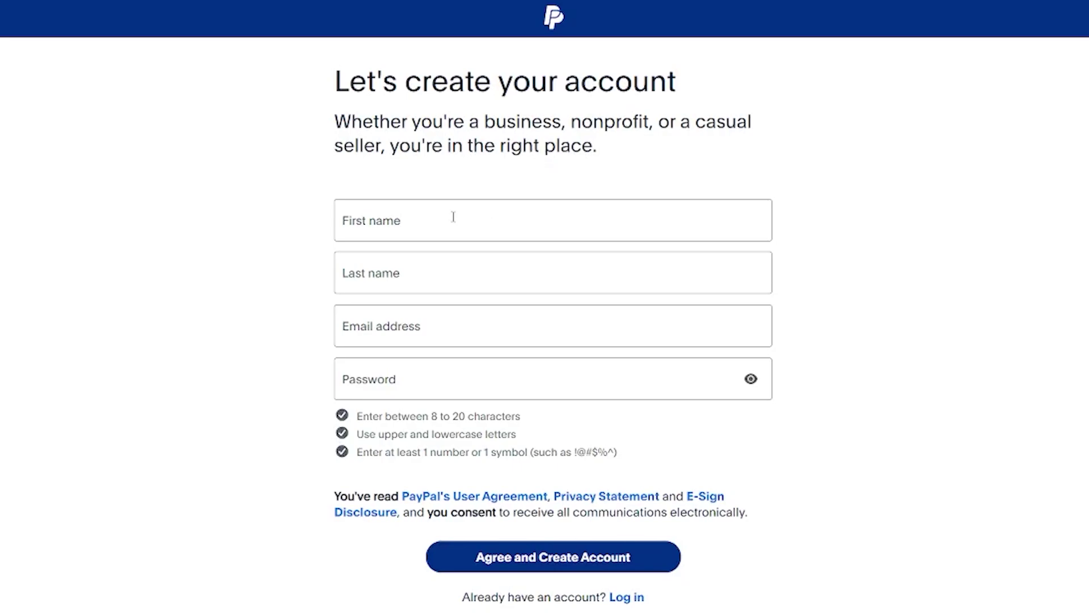
{"action": "left_click", "coordinate": [453, 217]}
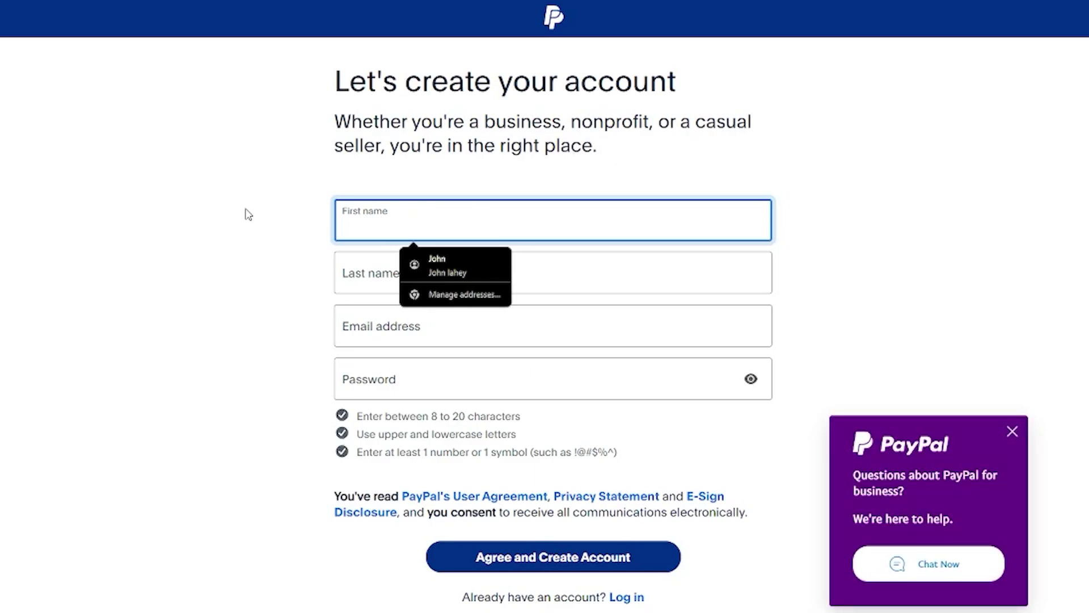
{"action": "left_click", "coordinate": [456, 271]}
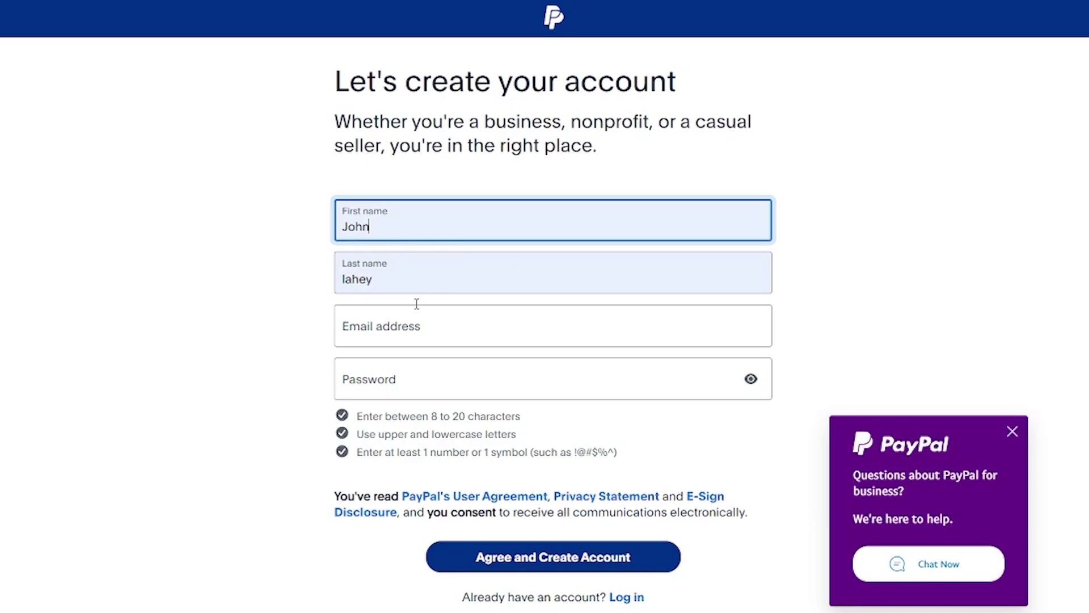
{"action": "left_click", "coordinate": [382, 329]}
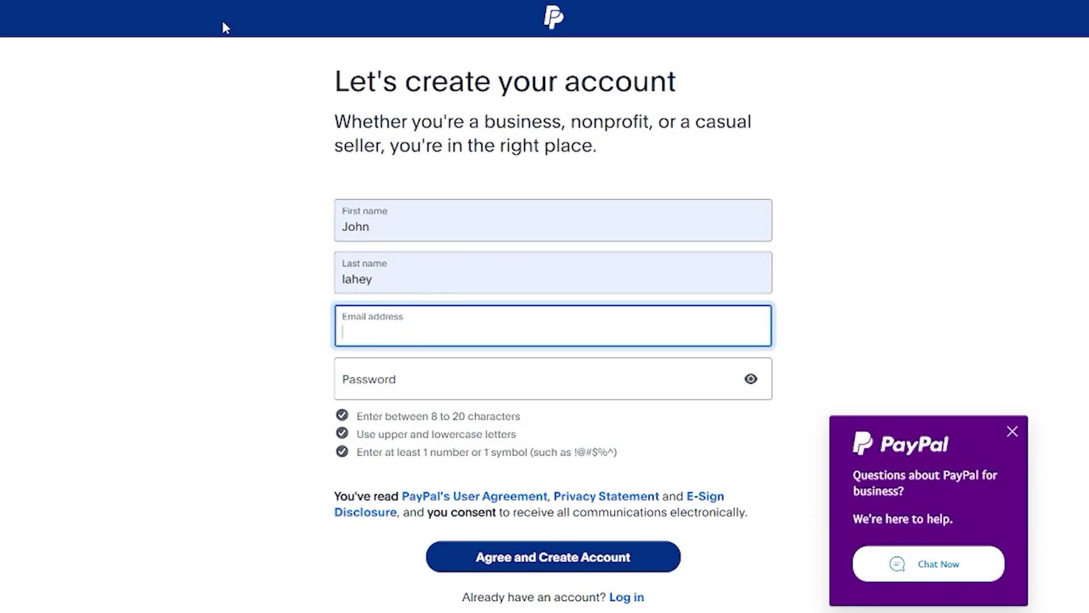
Load temp-mail.org in a new tab for a disposable address, then return to PayPal
{"action": "key", "text": "ctrl+t"}
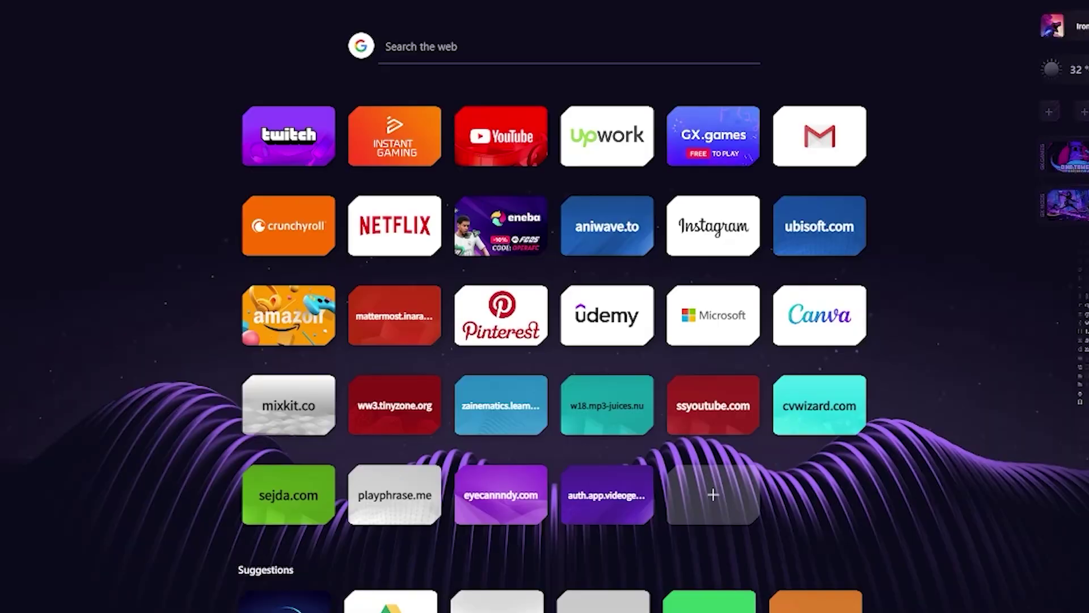
{"action": "type", "text": "emp"}
{"action": "key", "text": "Return"}
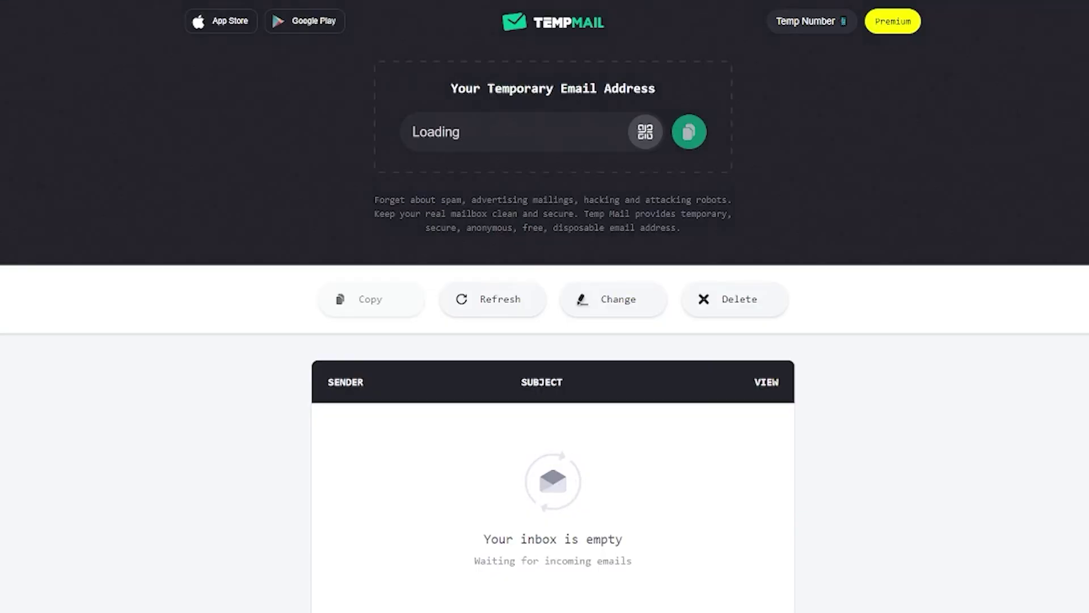
{"action": "left_click", "coordinate": [275, 2]}
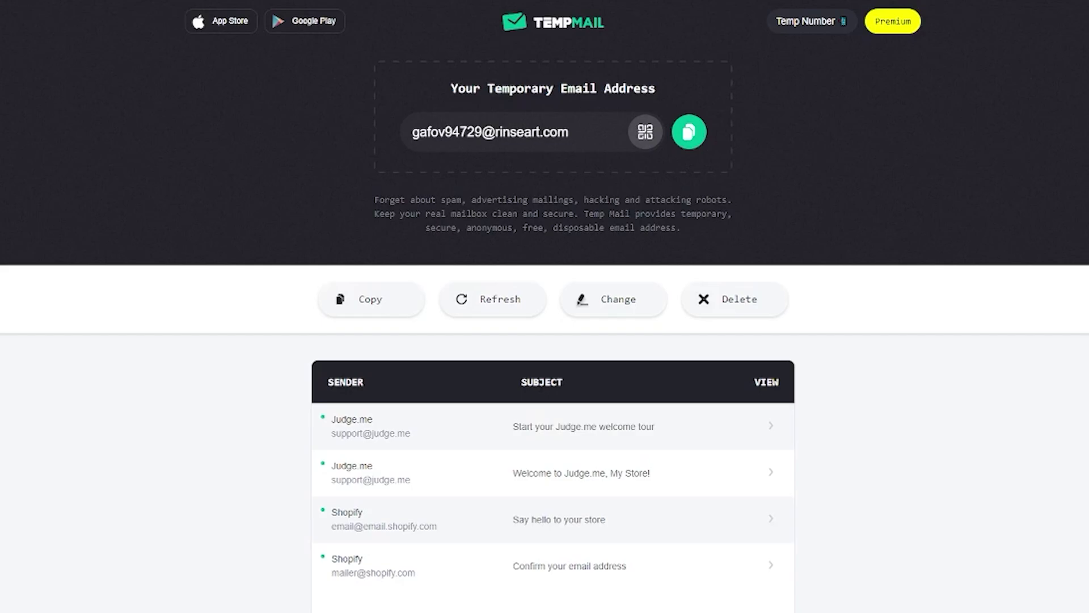
Register with the copied Temp Mail address and a password, agreeing to the terms
{"action": "left_click", "coordinate": [689, 131]}
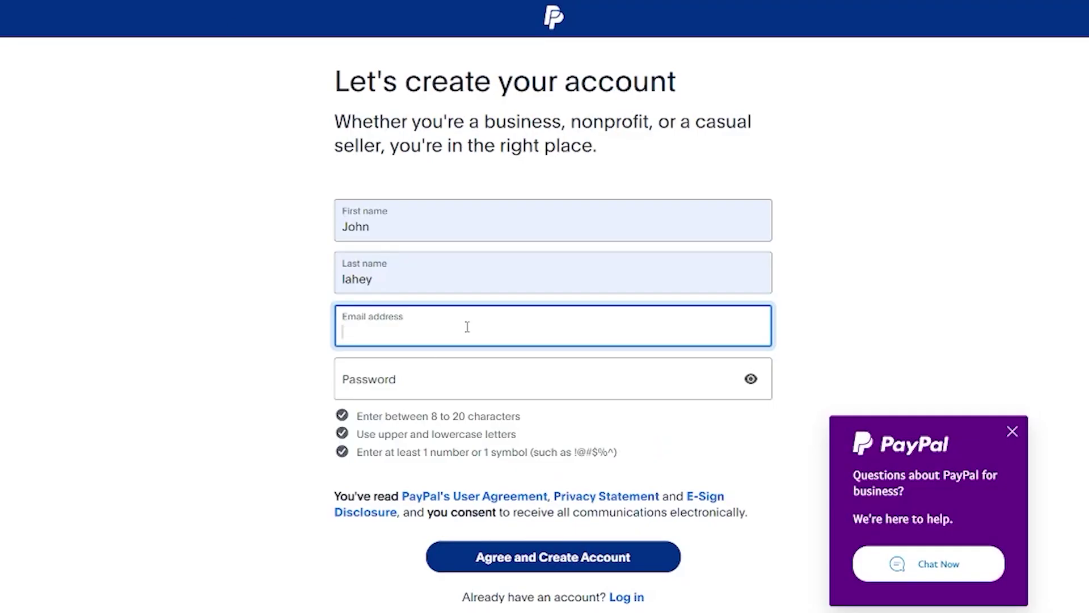
{"action": "key", "text": "ctrl+v"}
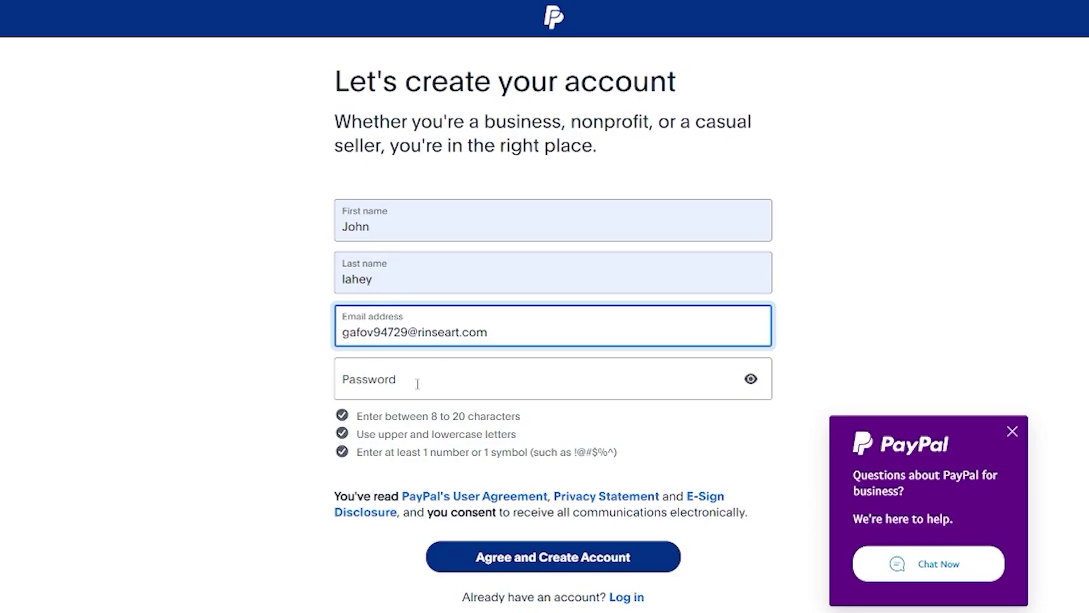
{"action": "left_click", "coordinate": [391, 390]}
{"action": "type", "text": "Pass"}
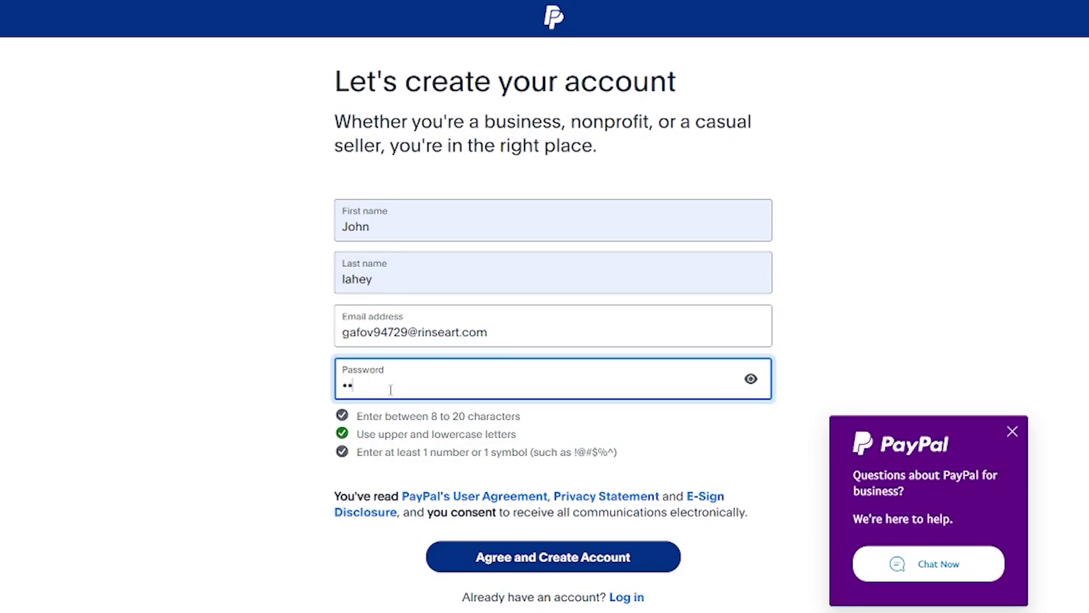
{"action": "type", "text": "12345"}
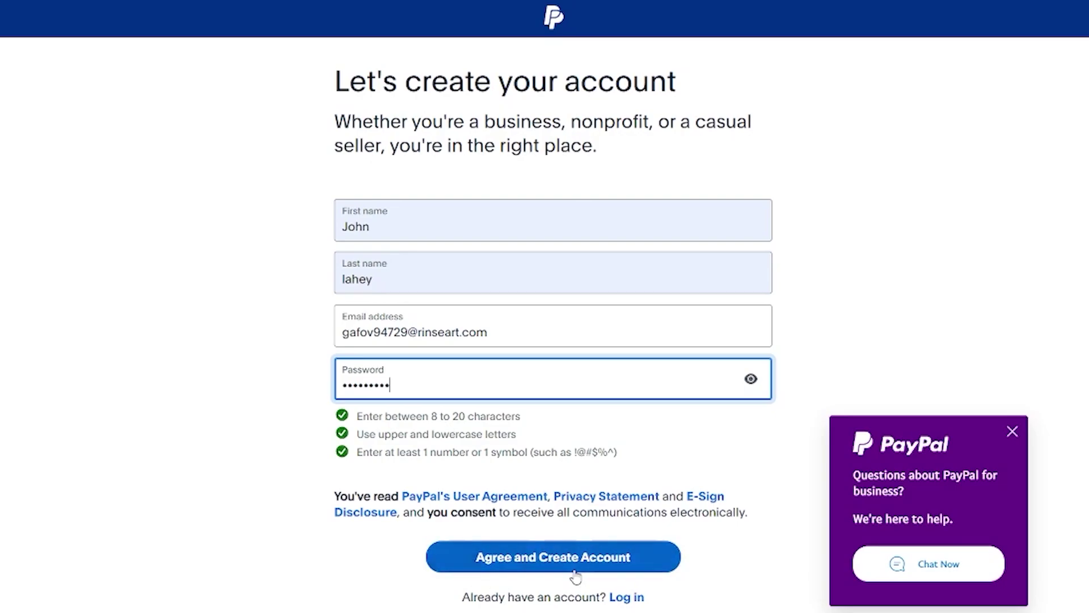
{"action": "left_click", "coordinate": [577, 574]}
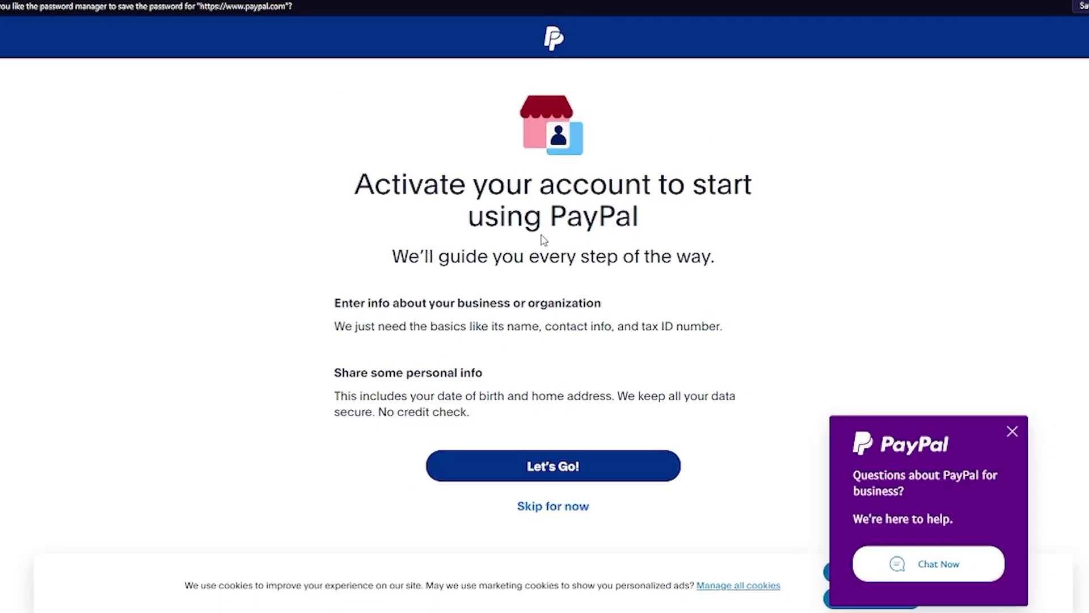
{"action": "left_click", "coordinate": [558, 512]}
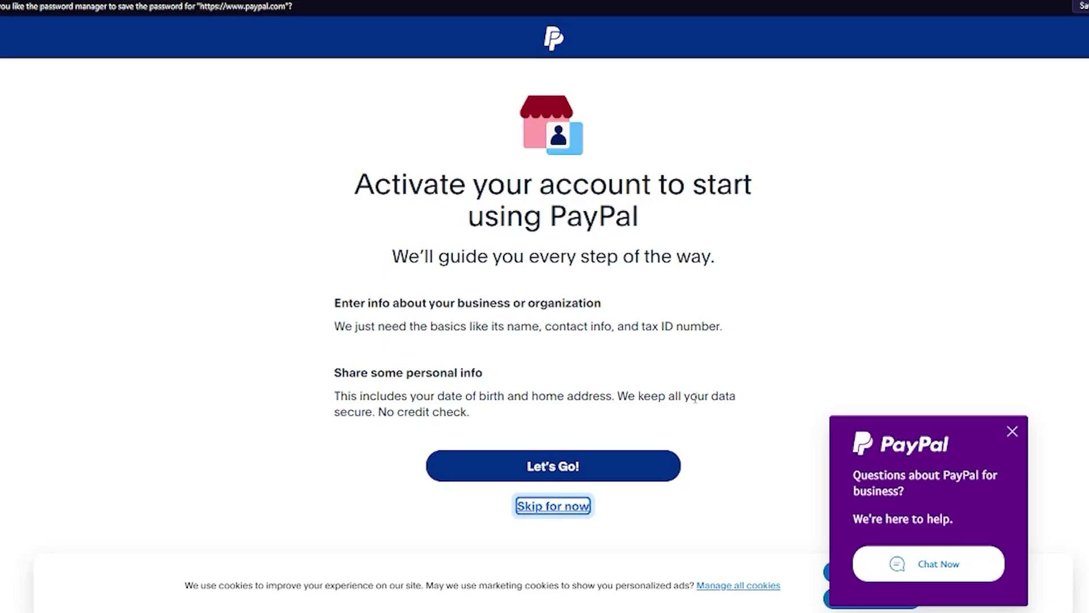
{"action": "scroll", "coordinate": [695, 397], "scroll_direction": "down", "scroll_amount": 1}
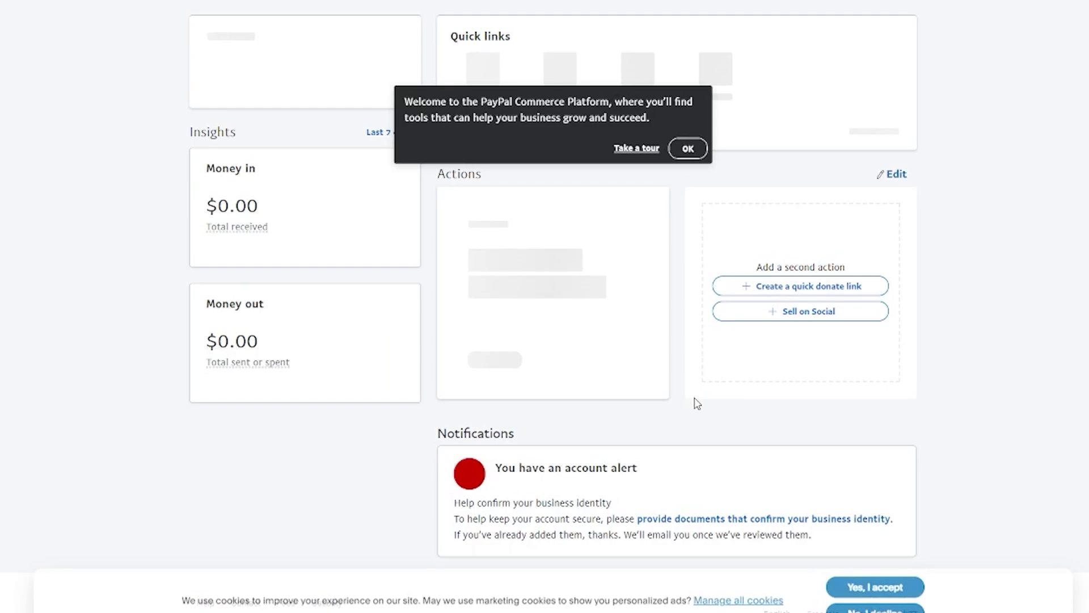
{"action": "scroll", "coordinate": [697, 404], "scroll_direction": "up", "scroll_amount": 6}
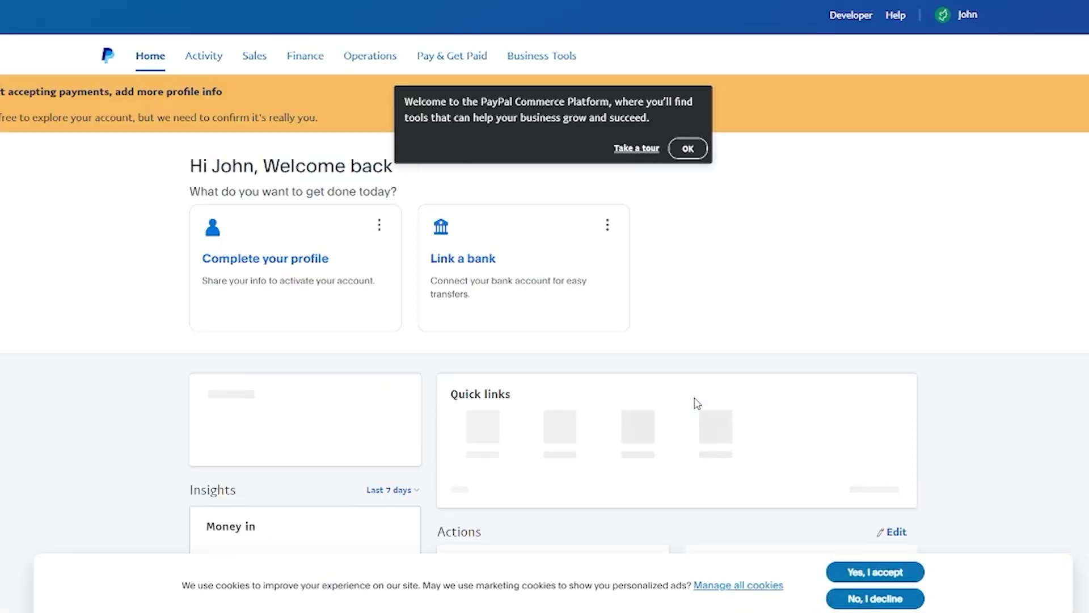
{"action": "left_click", "coordinate": [702, 148]}
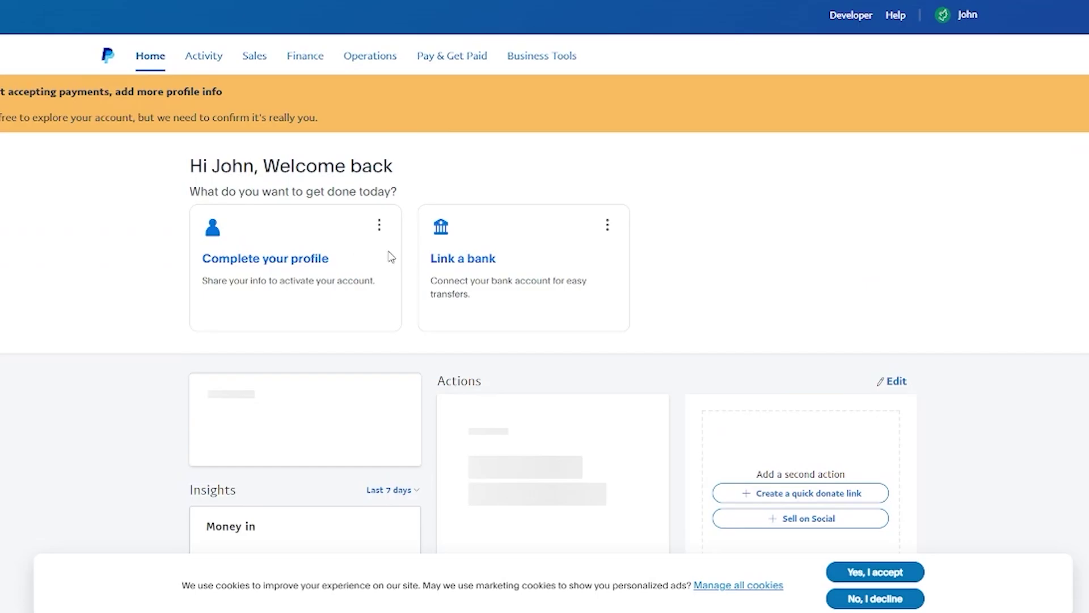
{"action": "scroll", "coordinate": [545, 261], "scroll_direction": "down", "scroll_amount": 6}
{"action": "scroll", "coordinate": [694, 272], "scroll_direction": "up", "scroll_amount": 6}
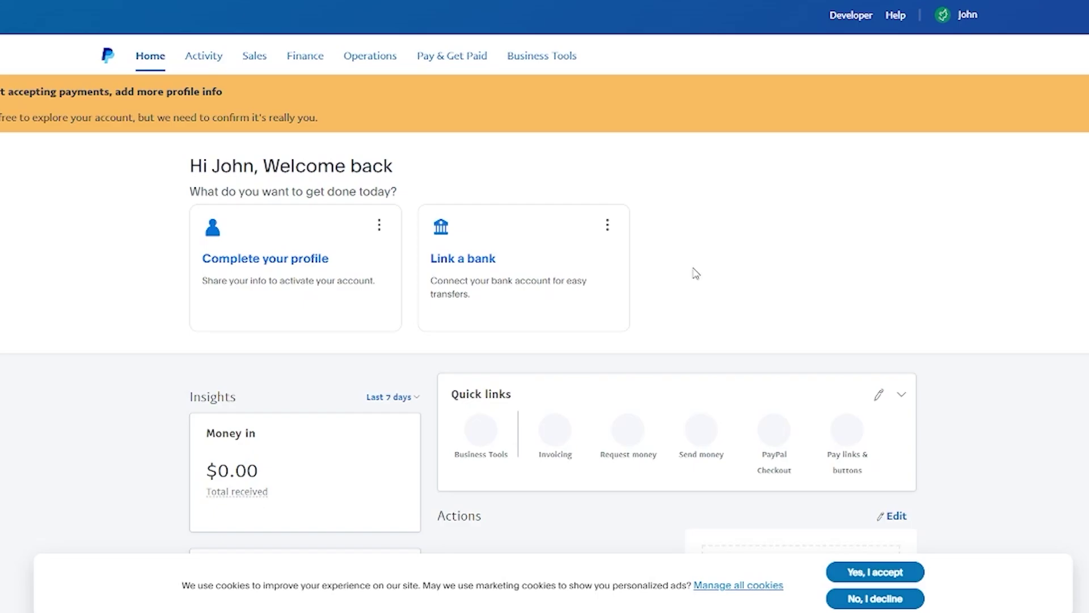
{"action": "scroll", "coordinate": [706, 255], "scroll_direction": "down", "scroll_amount": 6}
{"action": "scroll", "coordinate": [487, 326], "scroll_direction": "up", "scroll_amount": 4}
{"action": "scroll", "coordinate": [346, 287], "scroll_direction": "down", "scroll_amount": 1}
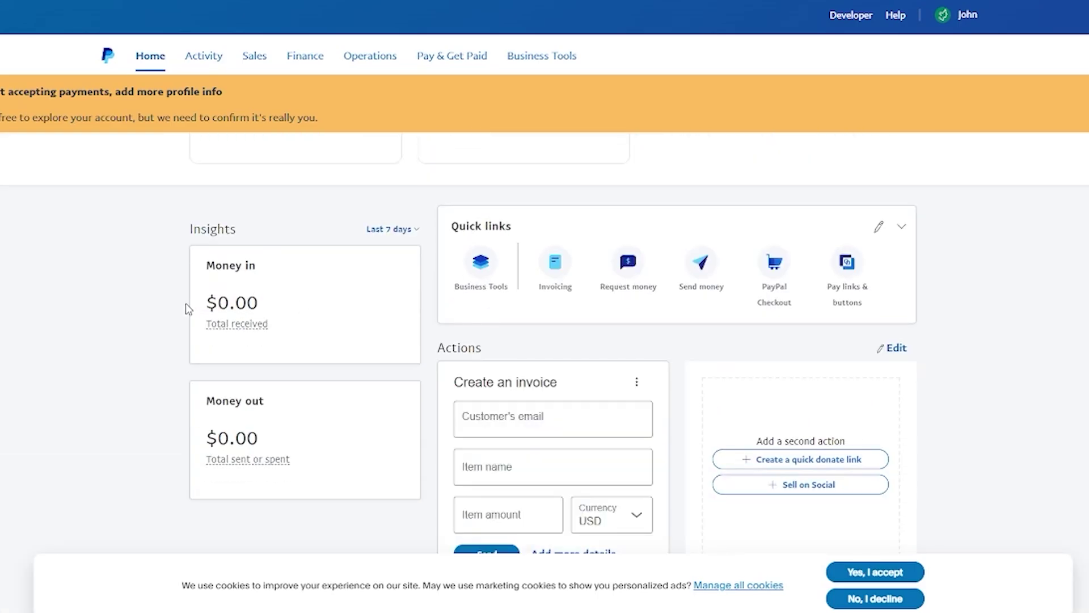
{"action": "scroll", "coordinate": [189, 309], "scroll_direction": "up", "scroll_amount": 3}
{"action": "scroll", "coordinate": [257, 425], "scroll_direction": "down", "scroll_amount": 6}
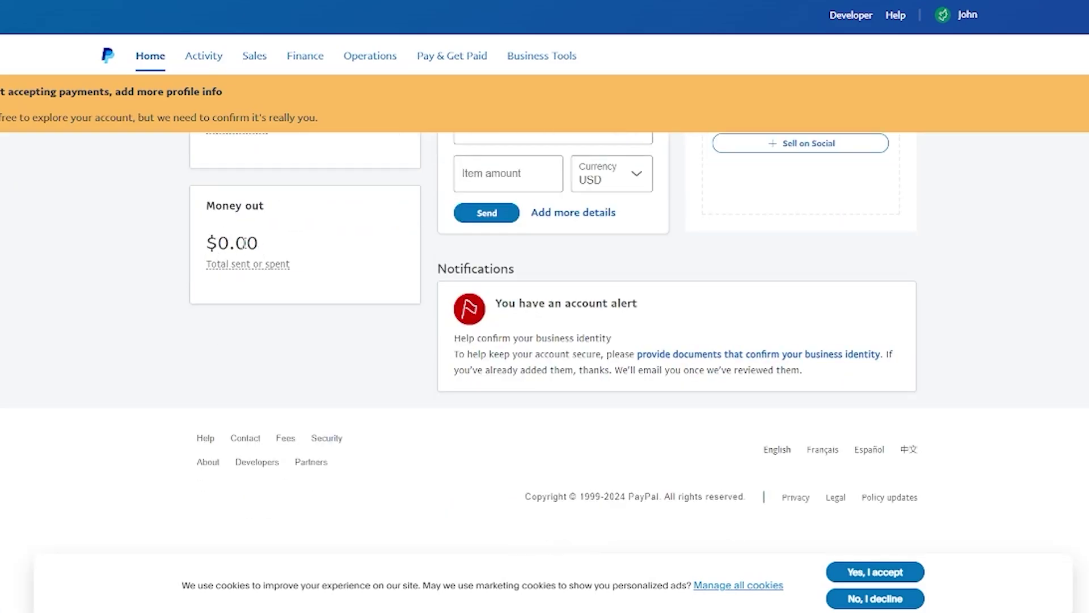
{"action": "scroll", "coordinate": [244, 244], "scroll_direction": "up", "scroll_amount": 3}
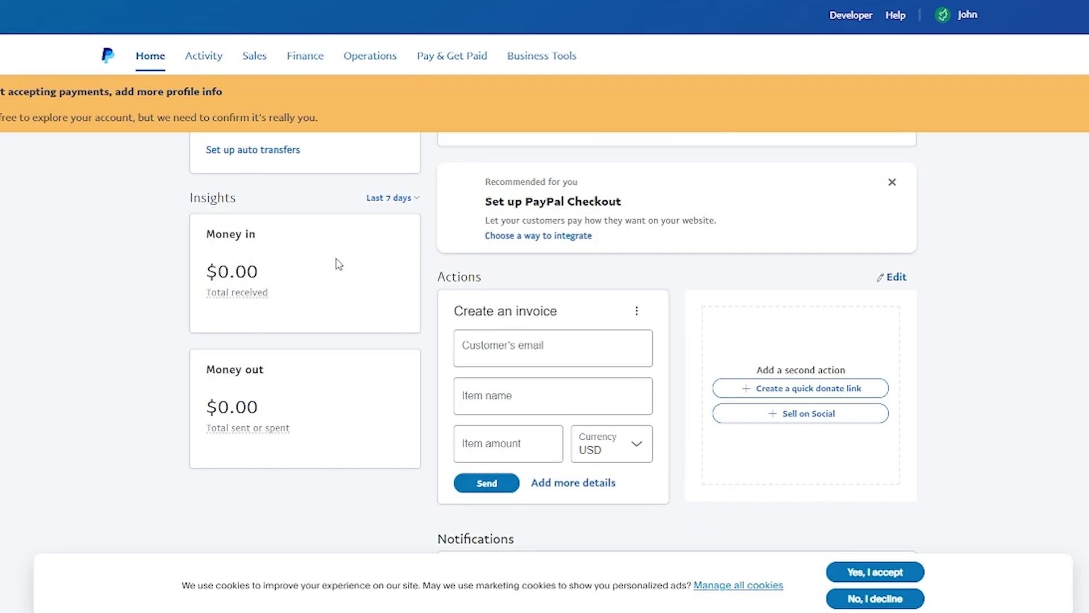
{"action": "scroll", "coordinate": [339, 264], "scroll_direction": "up", "scroll_amount": 6}
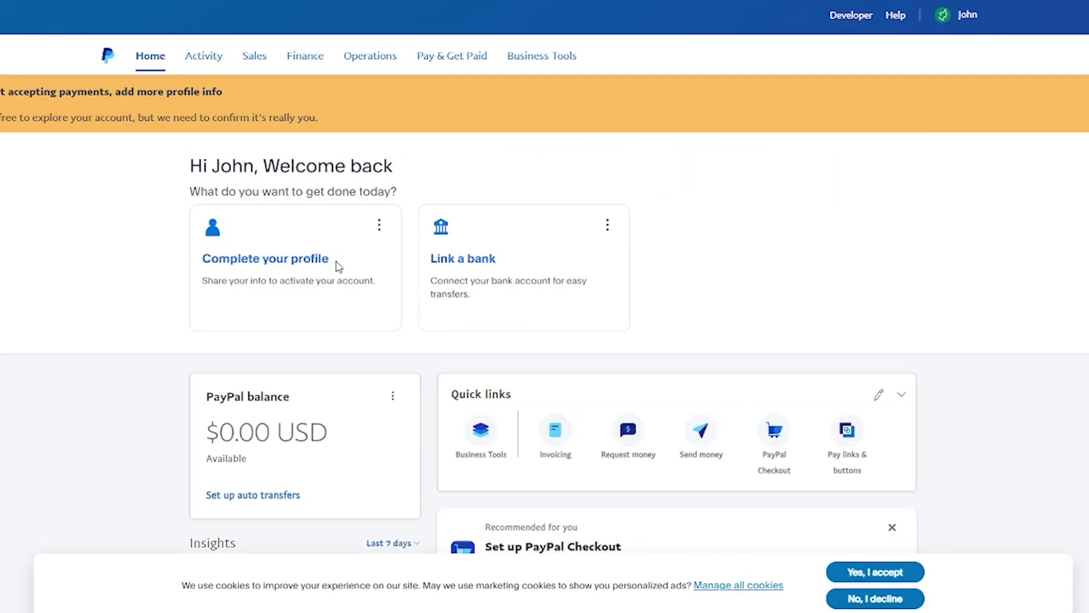
{"action": "scroll", "coordinate": [486, 290], "scroll_direction": "down", "scroll_amount": 3}
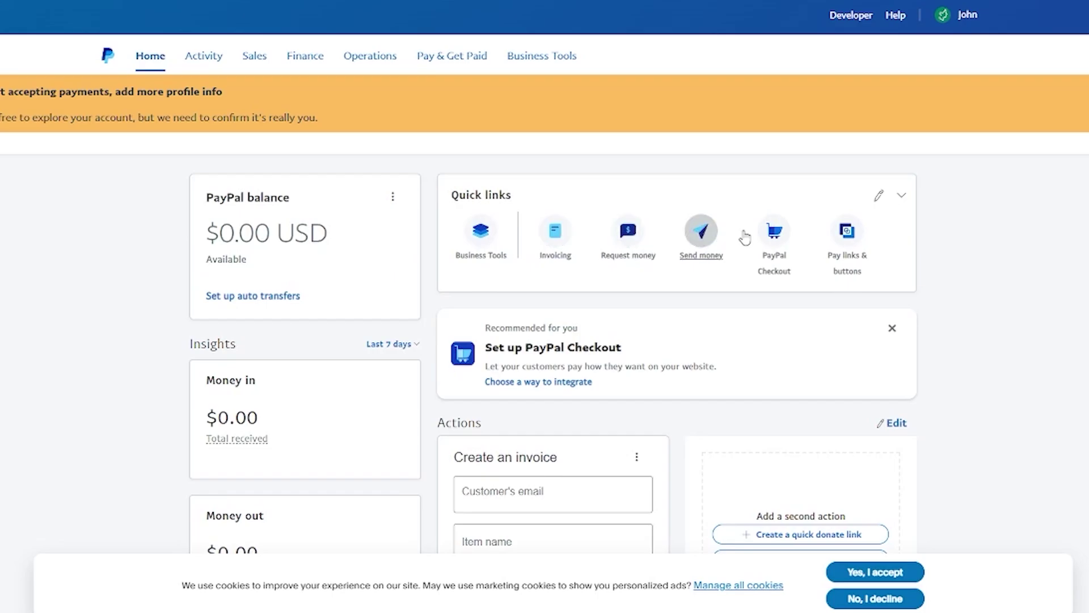
{"action": "scroll", "coordinate": [963, 261], "scroll_direction": "down", "scroll_amount": 5}
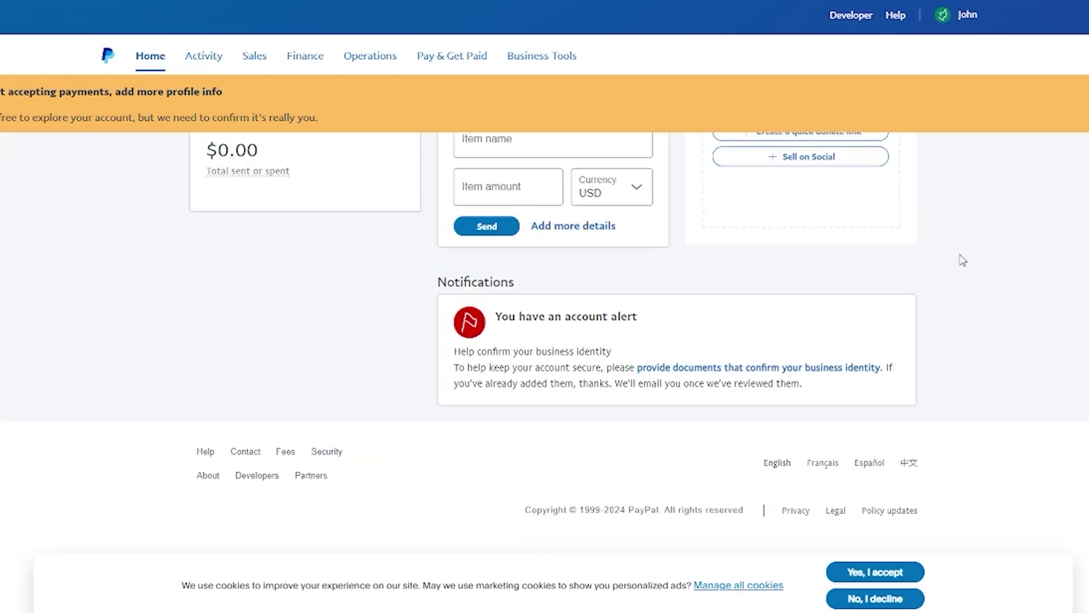
{"action": "scroll", "coordinate": [963, 262], "scroll_direction": "up", "scroll_amount": 2}
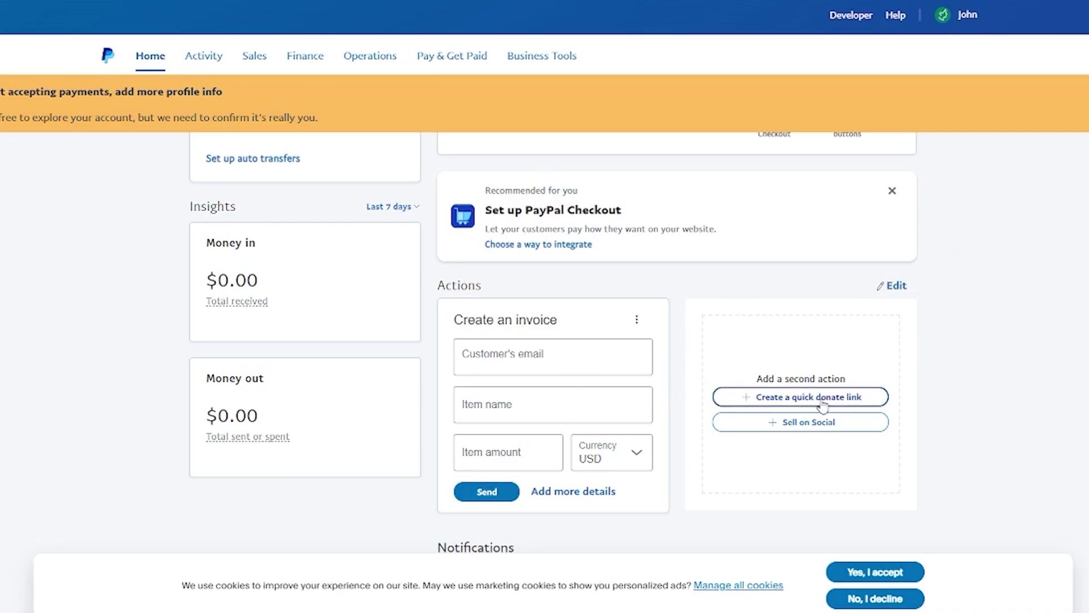
{"action": "scroll", "coordinate": [672, 293], "scroll_direction": "up", "scroll_amount": 5}
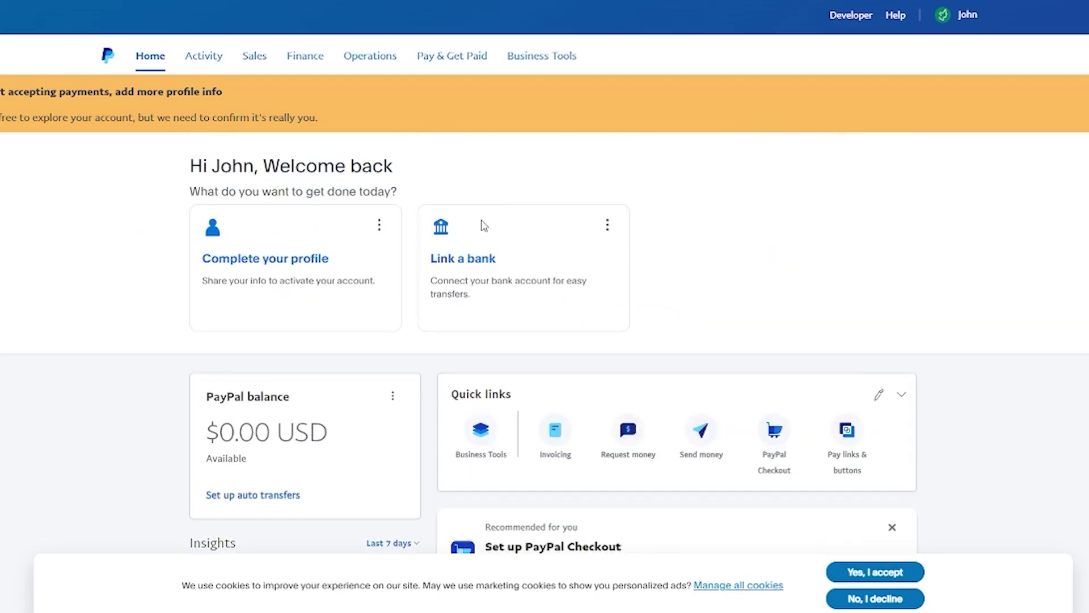
Begin the business profile with Individual as the business type and continue to personal details
{"action": "left_click", "coordinate": [286, 260]}
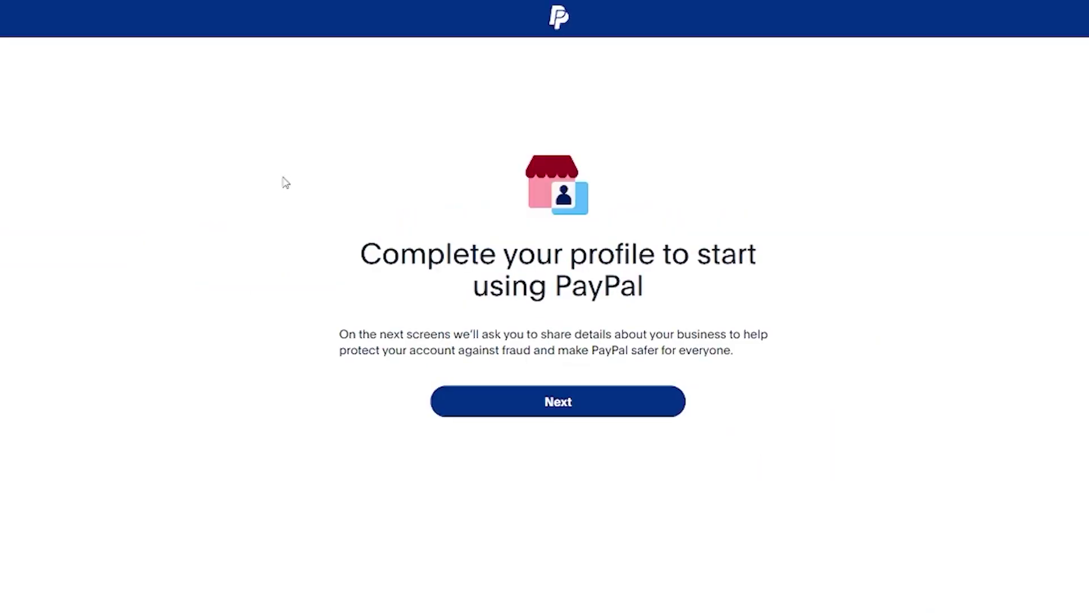
{"action": "left_click", "coordinate": [517, 403]}
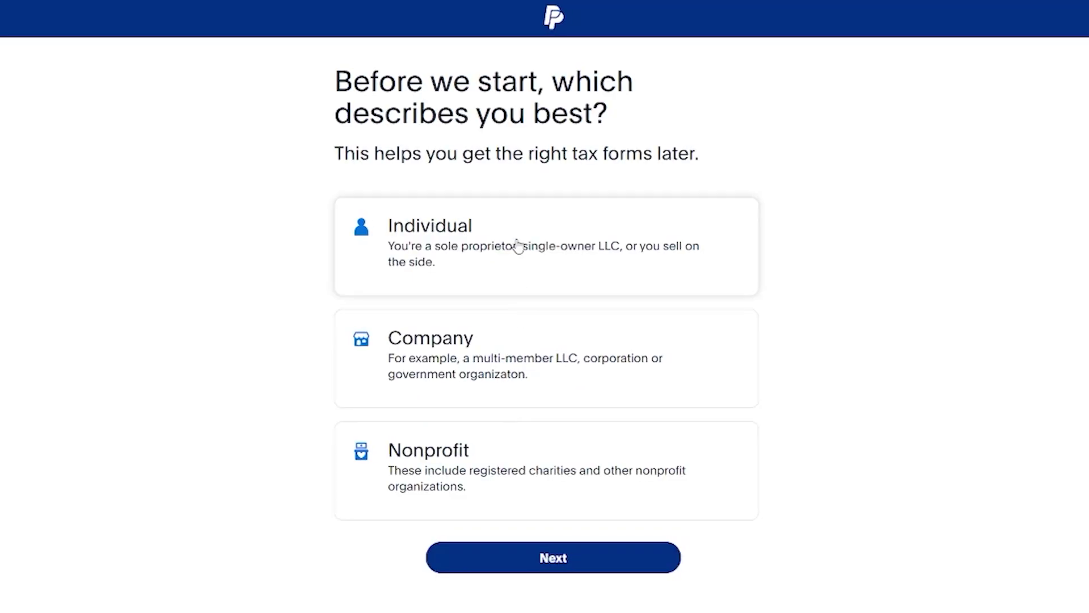
{"action": "left_click", "coordinate": [581, 258]}
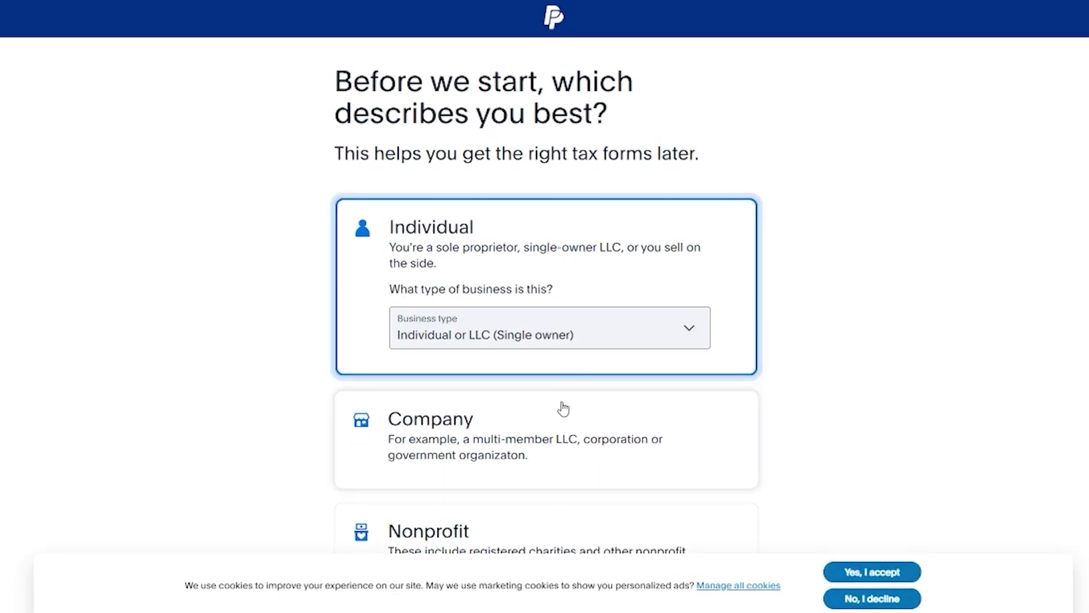
{"action": "scroll", "coordinate": [566, 341], "scroll_direction": "down", "scroll_amount": 5}
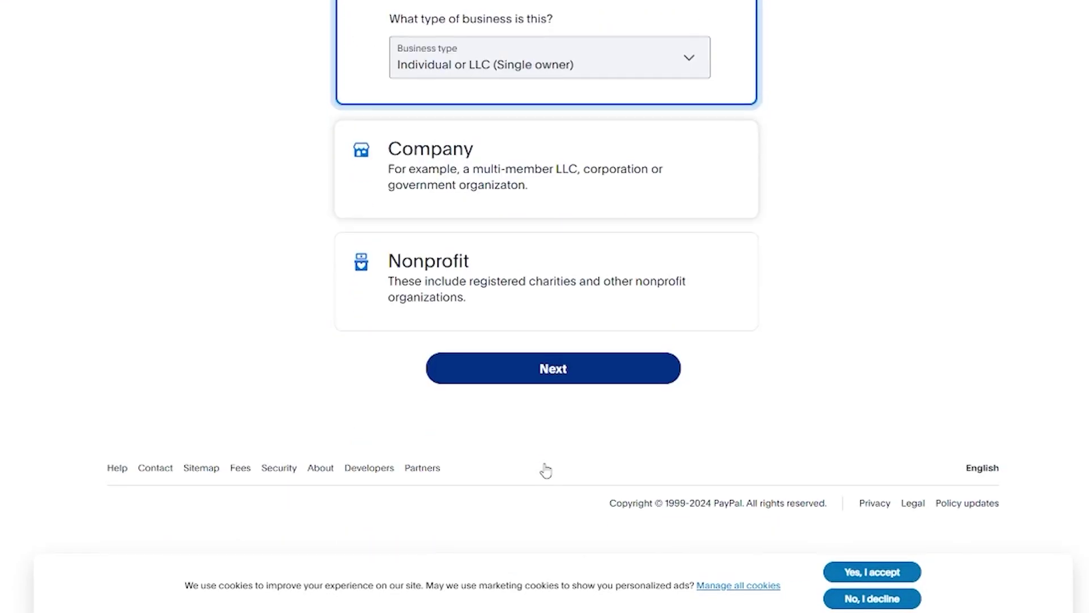
{"action": "left_click", "coordinate": [608, 379]}
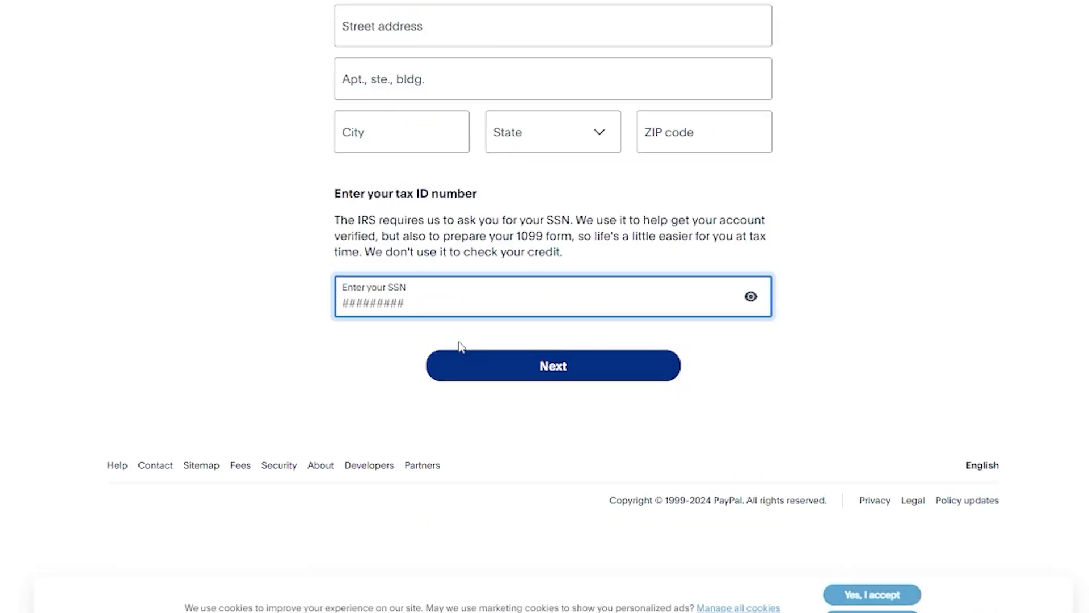
{"action": "scroll", "coordinate": [491, 240], "scroll_direction": "up", "scroll_amount": 6}
Enter the date of birth on the personal details form
{"action": "left_click", "coordinate": [491, 240]}
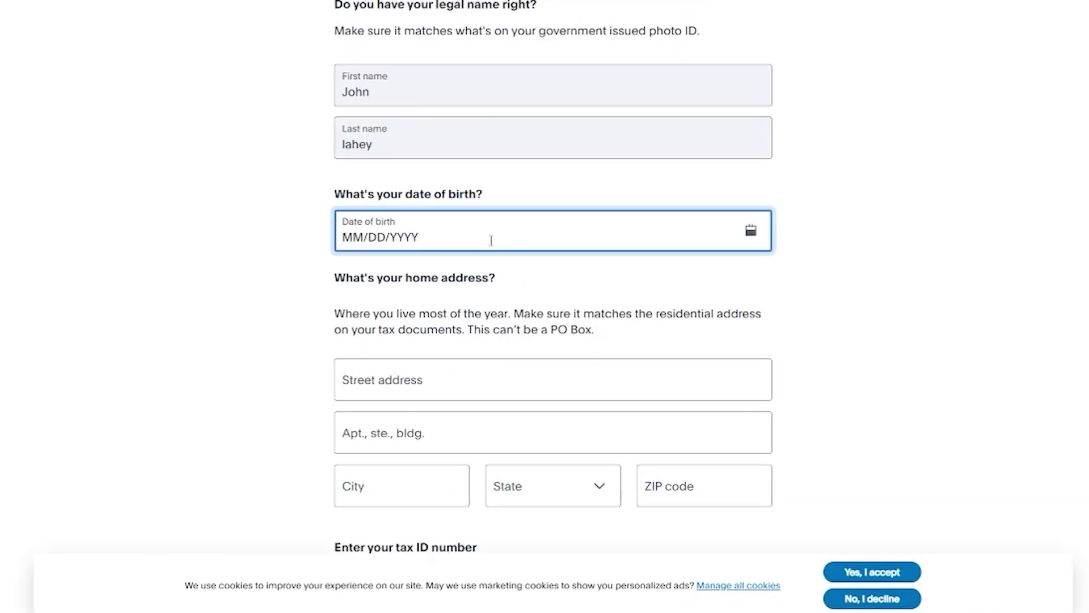
{"action": "key", "text": "Right"}
{"action": "key", "text": "Right"}
{"action": "key", "text": "Right"}
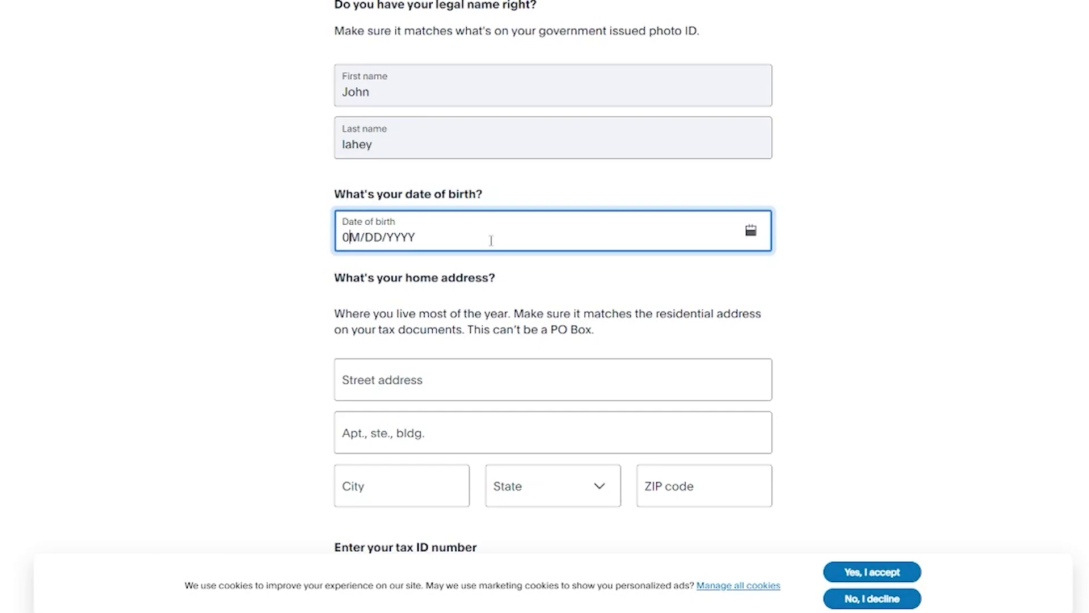
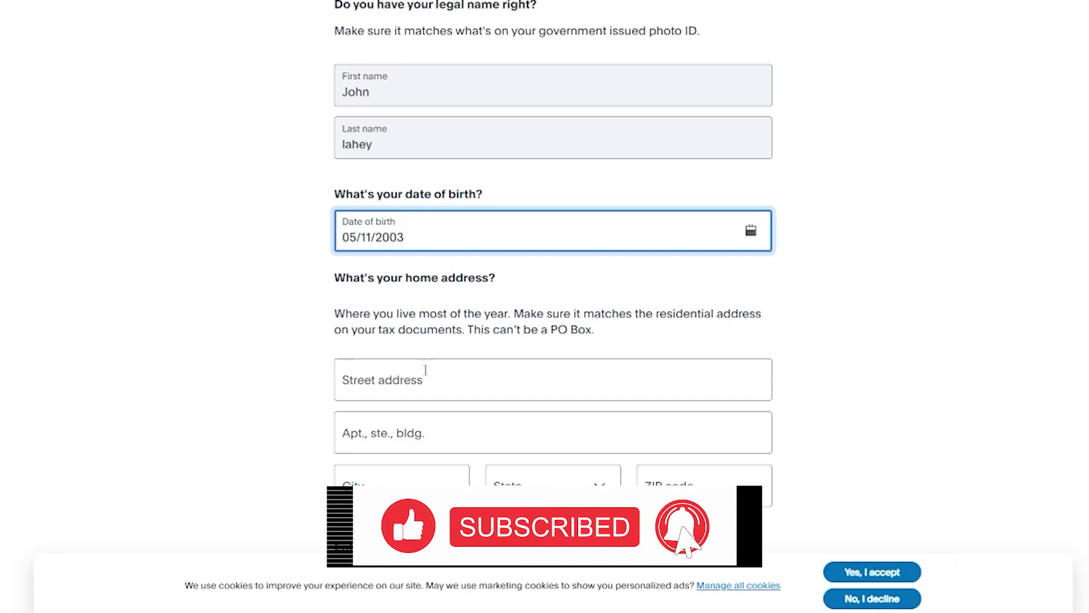
Fill the home address from the saved suggestion, with Kansas as the state
{"action": "left_click", "coordinate": [426, 373]}
{"action": "left_click", "coordinate": [438, 417]}
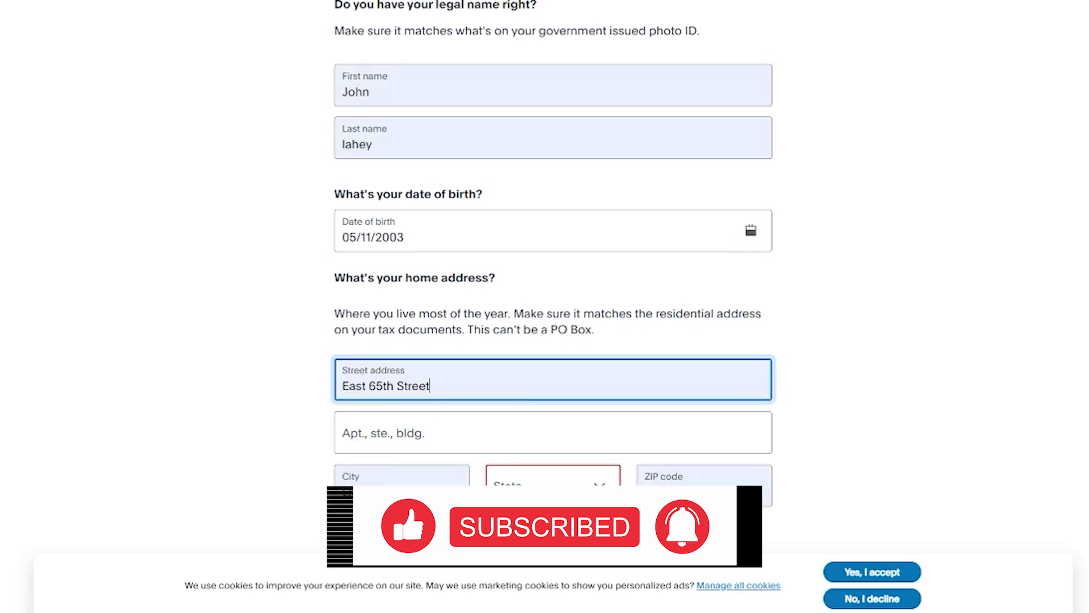
{"action": "left_click", "coordinate": [561, 489]}
{"action": "type", "text": "k"}
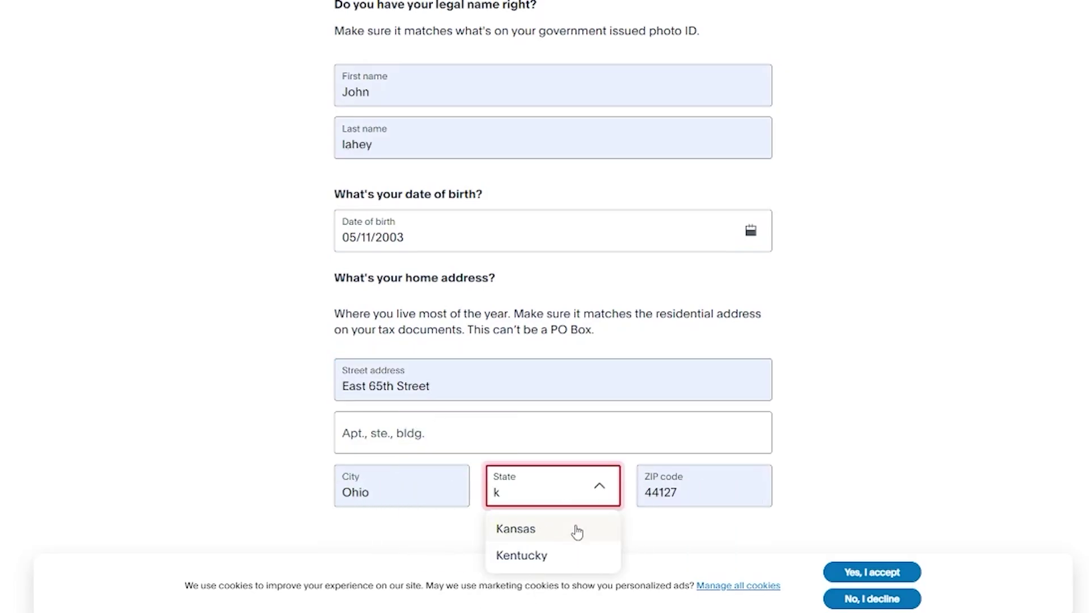
{"action": "left_click", "coordinate": [576, 530]}
Accept the cookie notice, then leave the profile form without submitting it
{"action": "scroll", "coordinate": [576, 525], "scroll_direction": "down", "scroll_amount": 6}
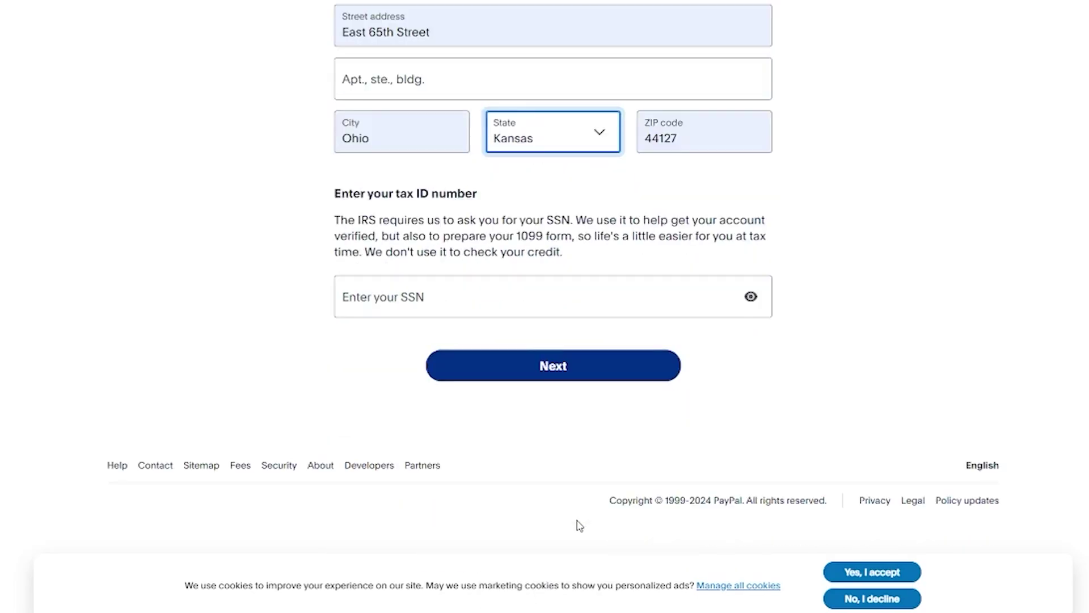
{"action": "left_click", "coordinate": [487, 305]}
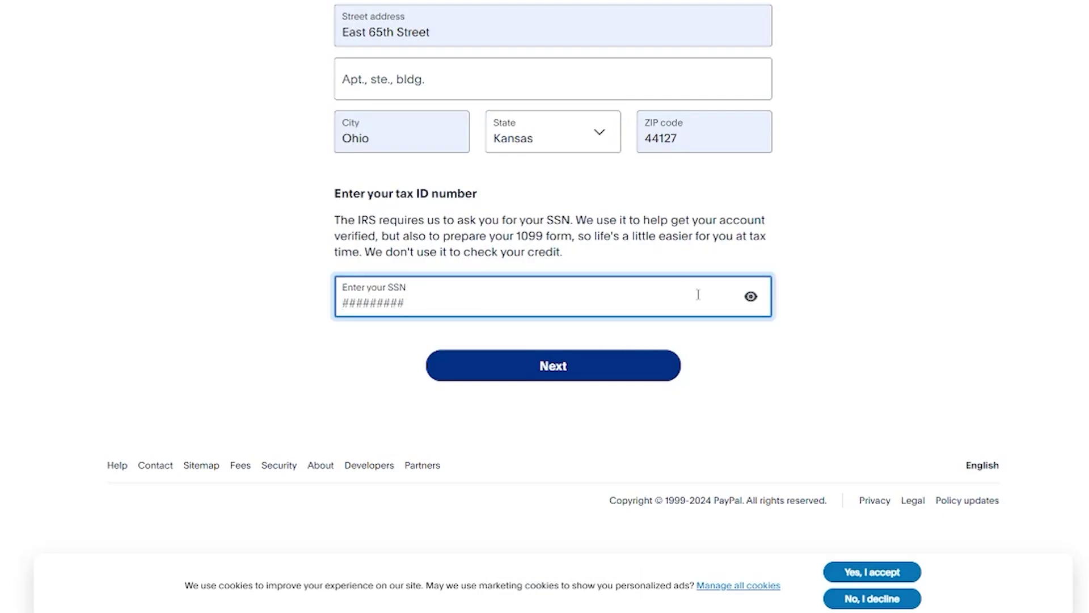
{"action": "scroll", "coordinate": [810, 292], "scroll_direction": "up", "scroll_amount": 10}
{"action": "scroll", "coordinate": [809, 293], "scroll_direction": "down", "scroll_amount": 5}
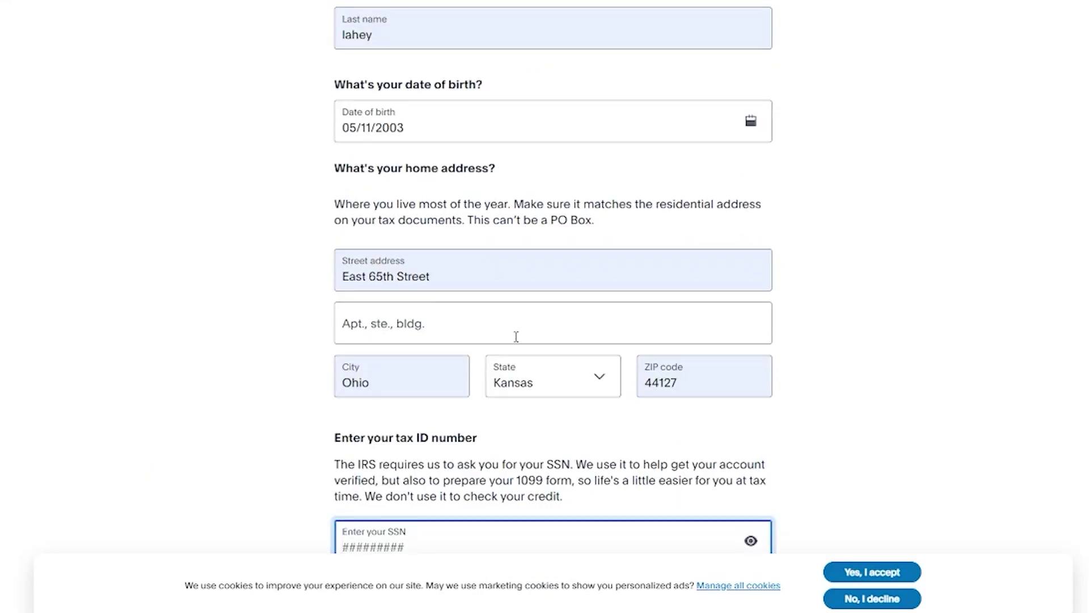
{"action": "scroll", "coordinate": [271, 341], "scroll_direction": "down", "scroll_amount": 4}
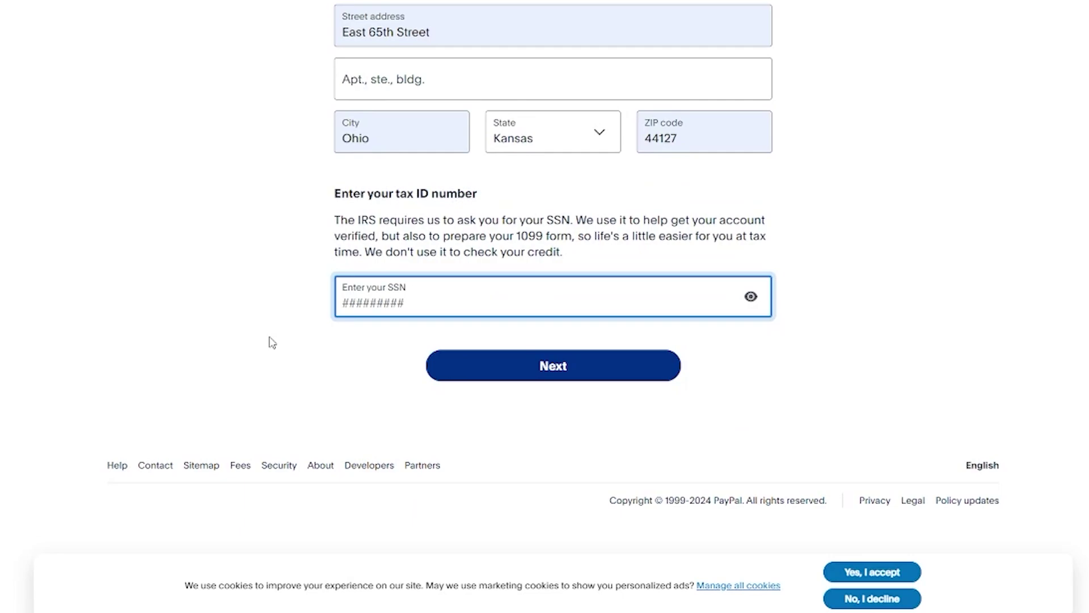
{"action": "left_click", "coordinate": [893, 573]}
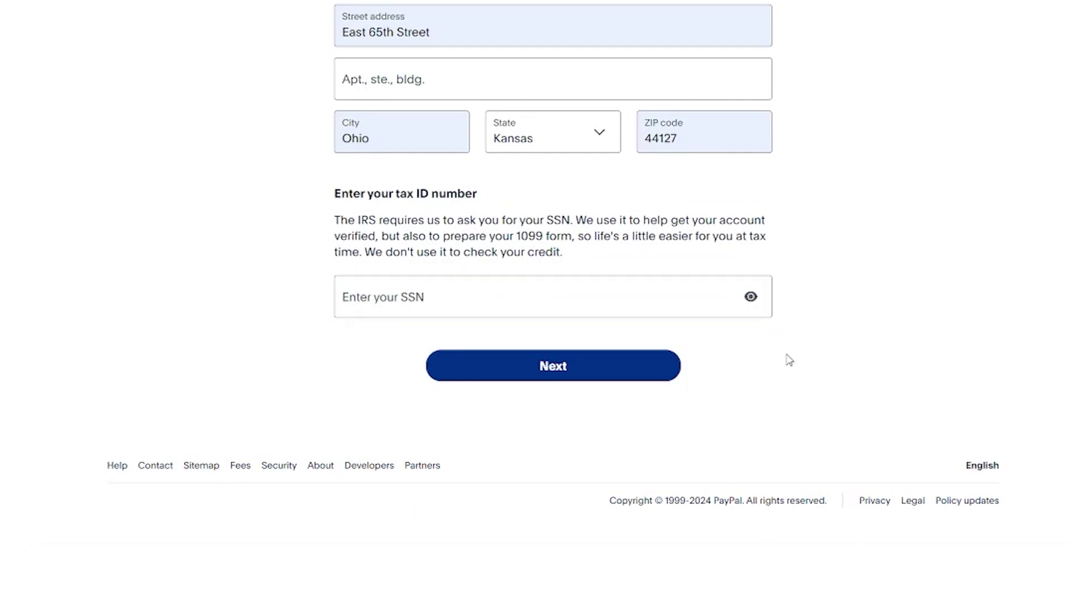
{"action": "left_click", "coordinate": [571, 282]}
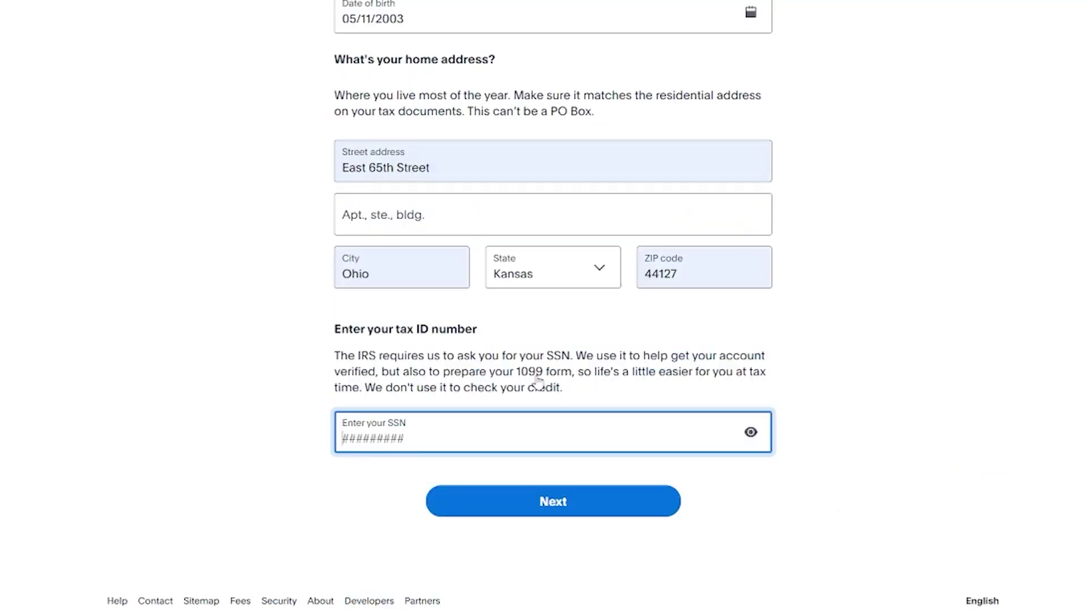
{"action": "scroll", "coordinate": [536, 377], "scroll_direction": "up", "scroll_amount": 10}
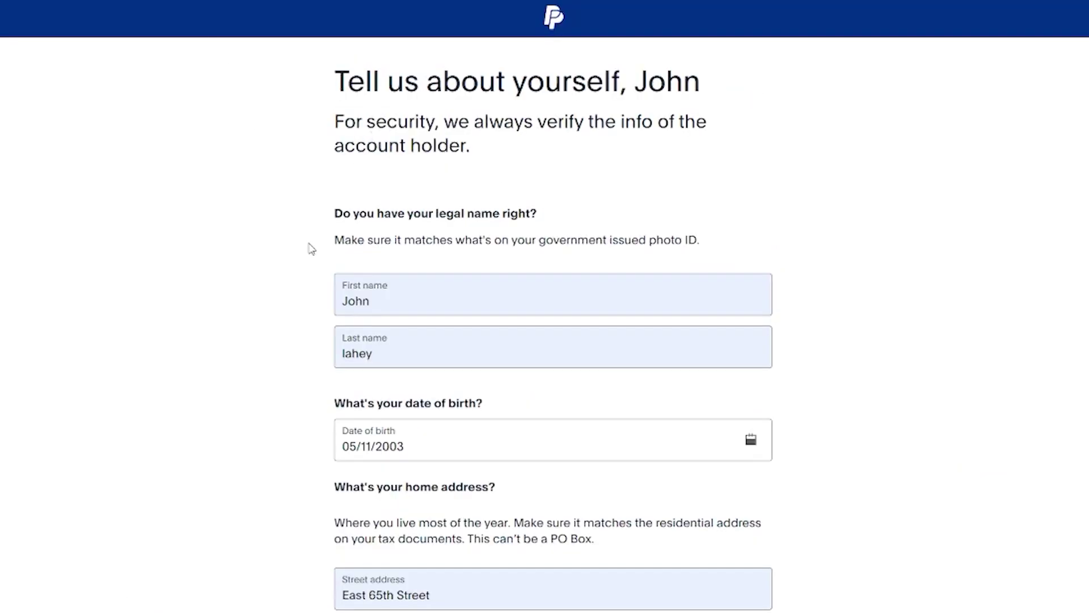
{"action": "key", "text": "alt+Left"}
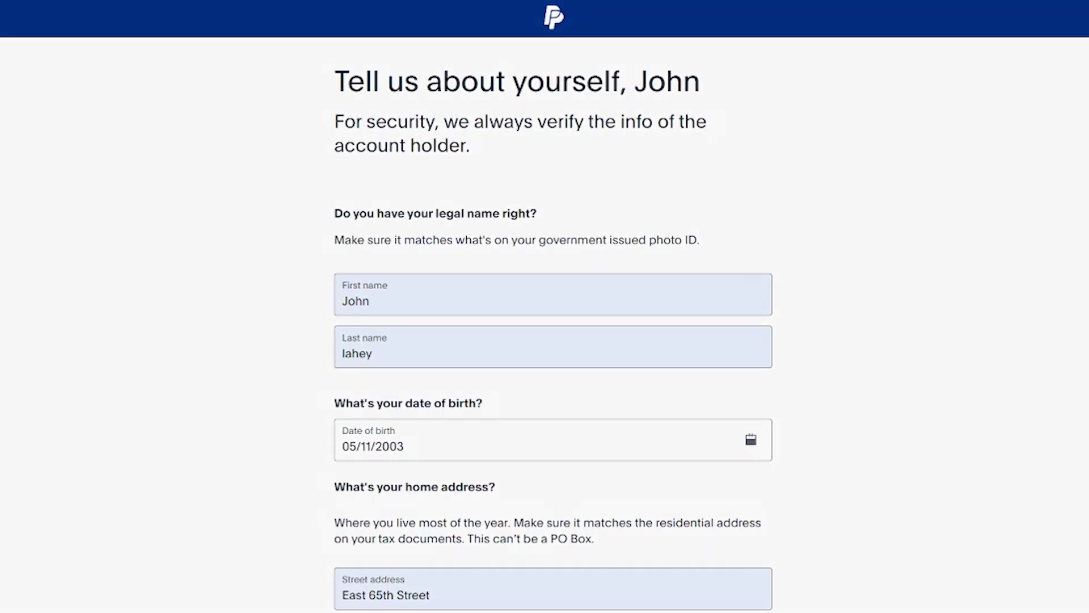
{"action": "left_click", "coordinate": [469, 367]}
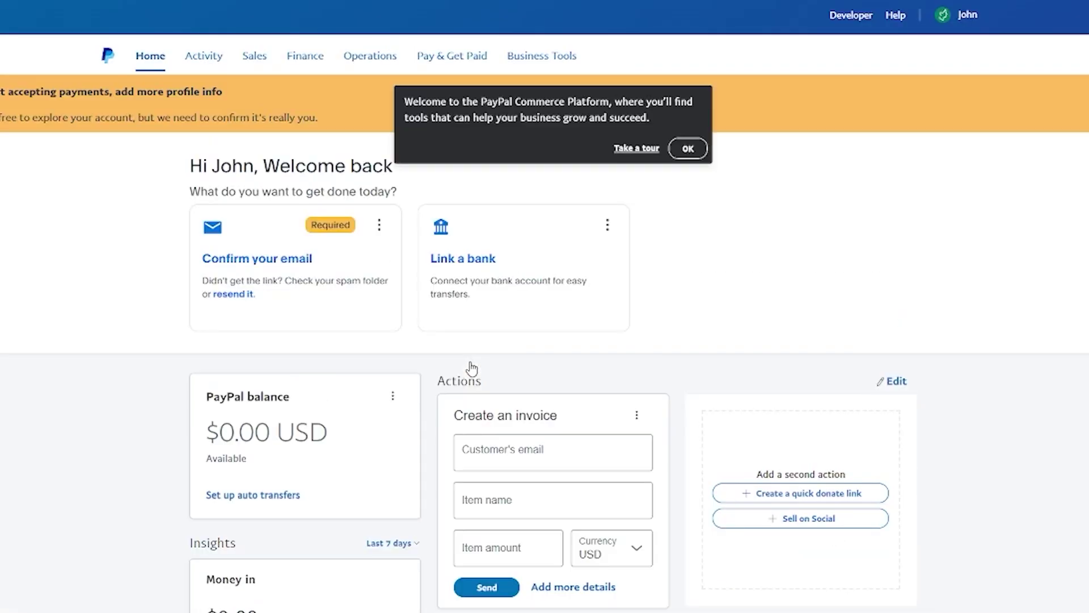
Dismiss the Commerce Platform welcome message and start linking a bank account
{"action": "left_click", "coordinate": [688, 148]}
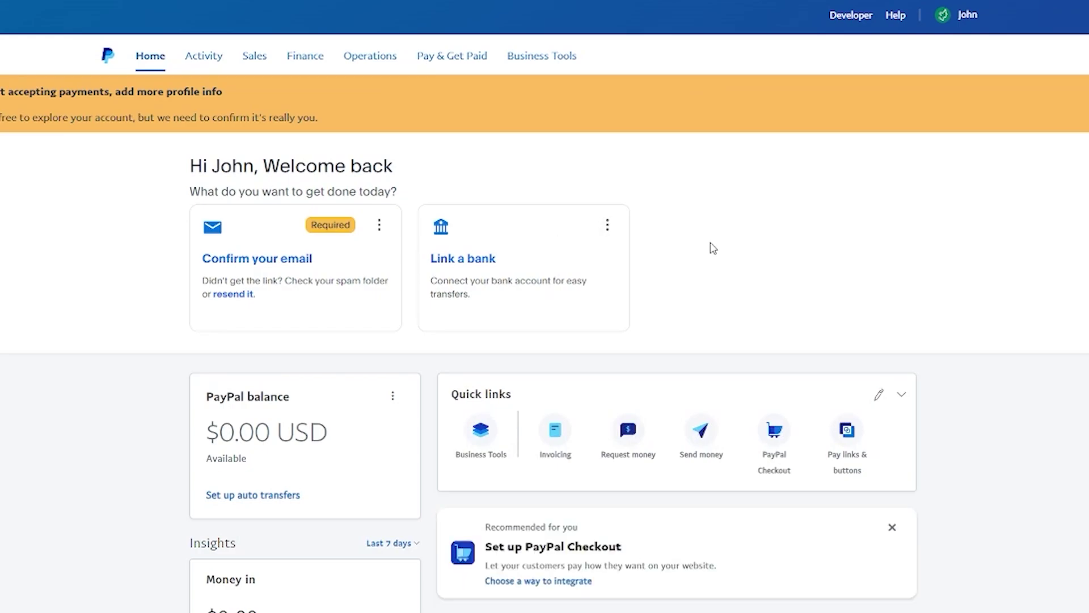
{"action": "left_click", "coordinate": [607, 225]}
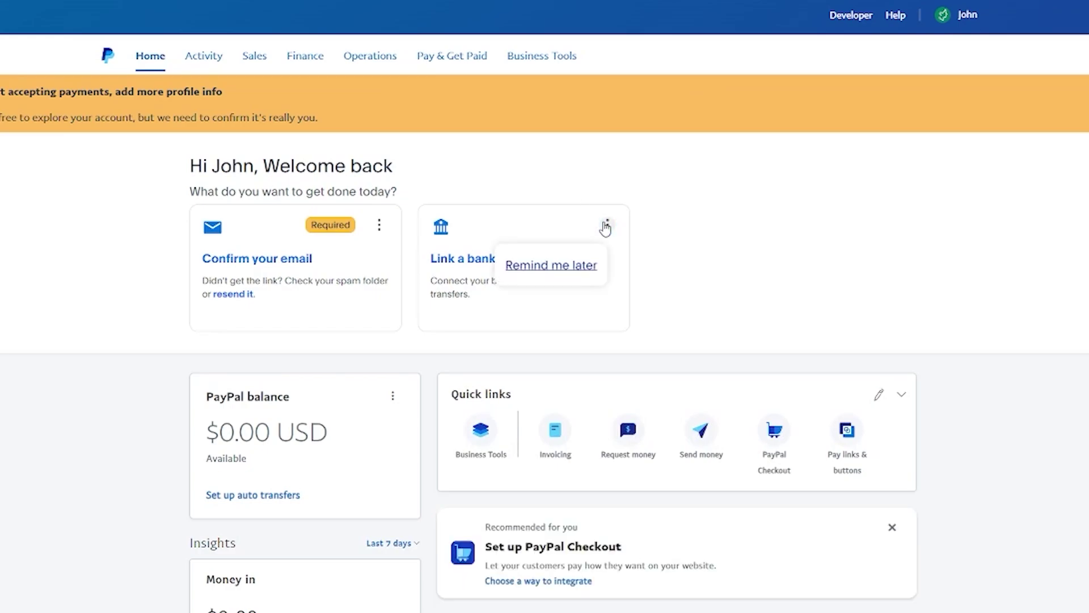
{"action": "left_click", "coordinate": [491, 212]}
{"action": "left_click", "coordinate": [478, 261]}
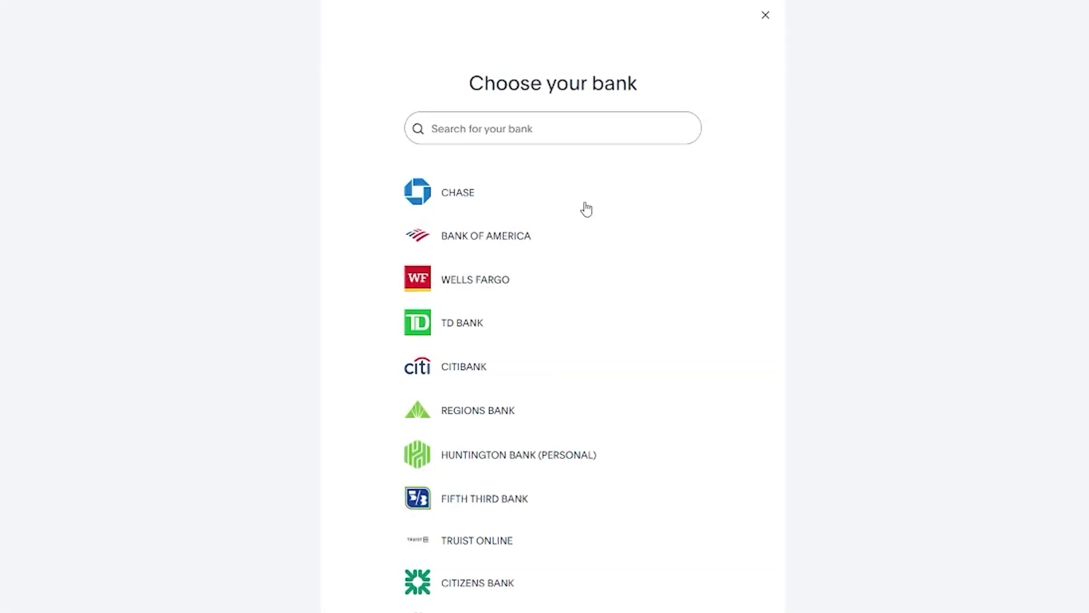
Browse the Choose your bank list and select Bank of America
{"action": "scroll", "coordinate": [587, 208], "scroll_direction": "down", "scroll_amount": 5}
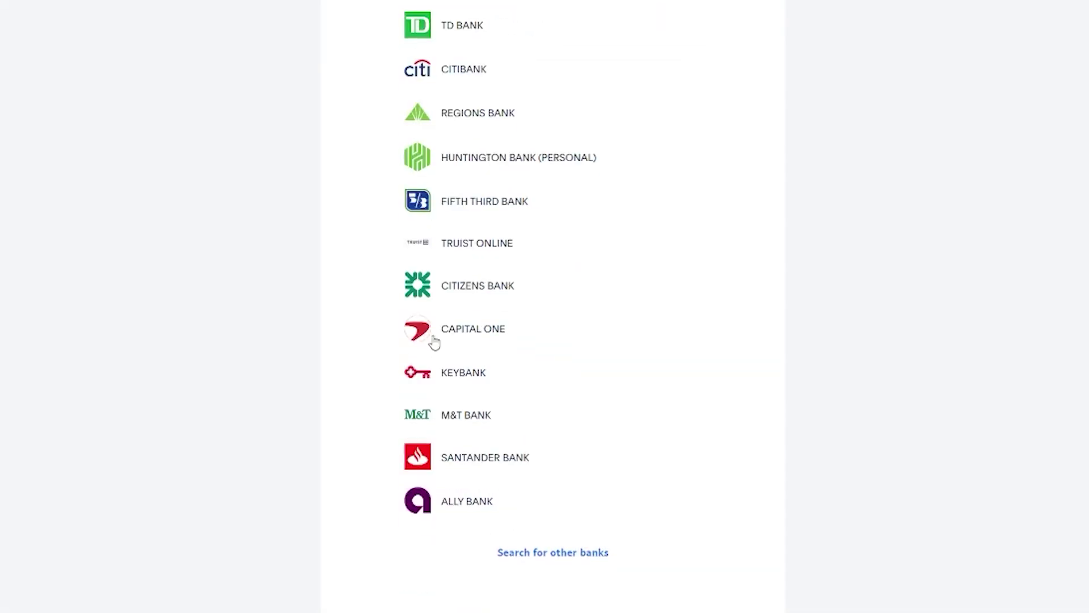
{"action": "scroll", "coordinate": [561, 491], "scroll_direction": "up", "scroll_amount": 5}
{"action": "scroll", "coordinate": [573, 272], "scroll_direction": "down", "scroll_amount": 5}
{"action": "scroll", "coordinate": [280, 315], "scroll_direction": "up", "scroll_amount": 5}
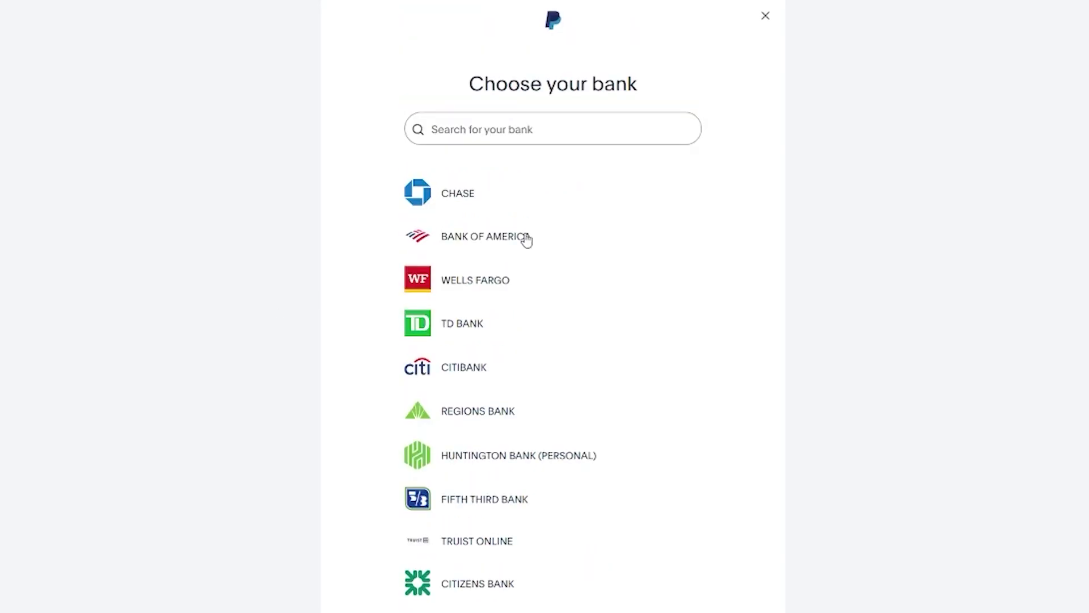
{"action": "left_click", "coordinate": [454, 236]}
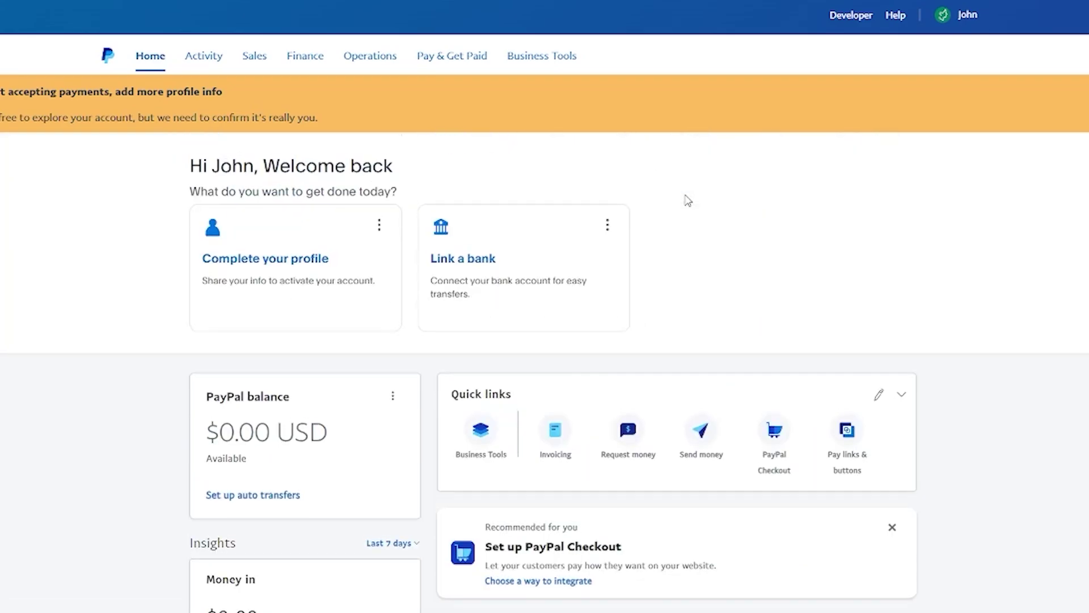
Scroll down the Home dashboard toward the top navigation's Business Tools
{"action": "scroll", "coordinate": [687, 200], "scroll_direction": "down", "scroll_amount": 3}
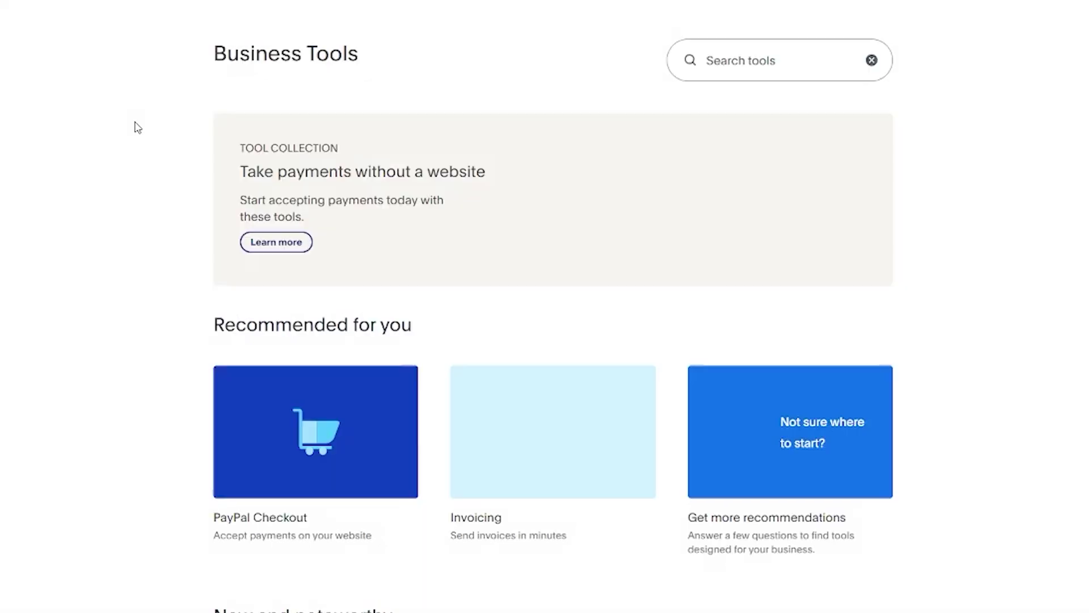
{"action": "scroll", "coordinate": [135, 123], "scroll_direction": "down", "scroll_amount": 6}
{"action": "scroll", "coordinate": [139, 137], "scroll_direction": "up", "scroll_amount": 5}
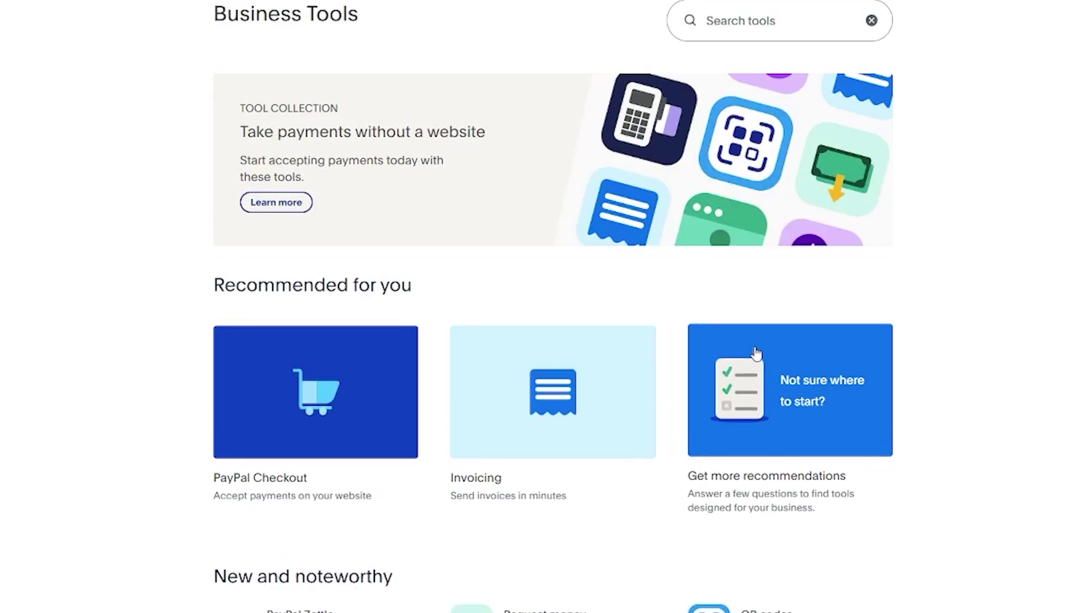
{"action": "scroll", "coordinate": [973, 360], "scroll_direction": "down", "scroll_amount": 6}
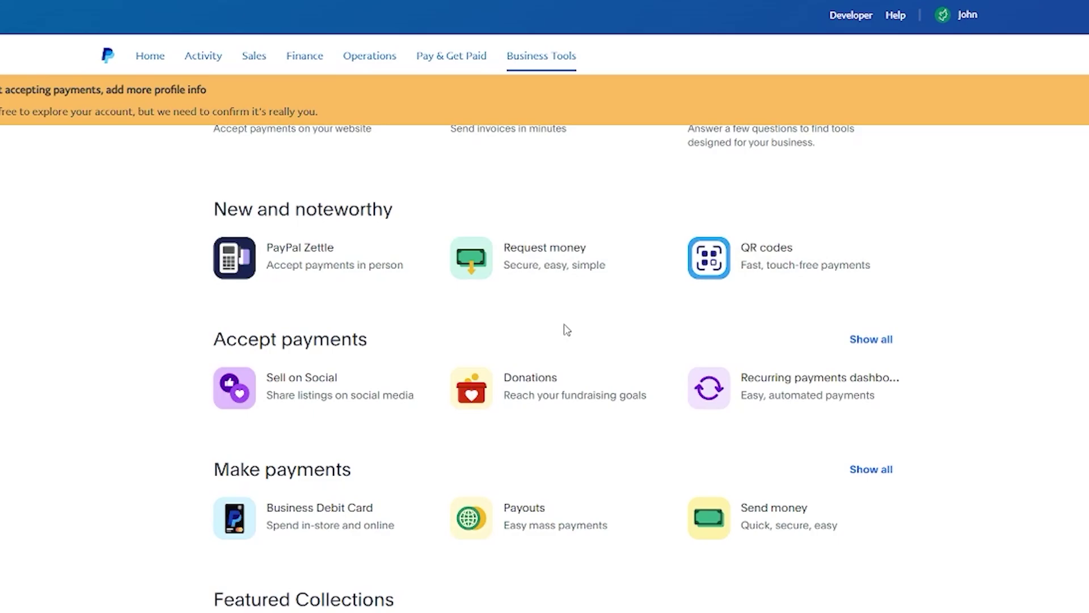
{"action": "scroll", "coordinate": [567, 329], "scroll_direction": "down", "scroll_amount": 1}
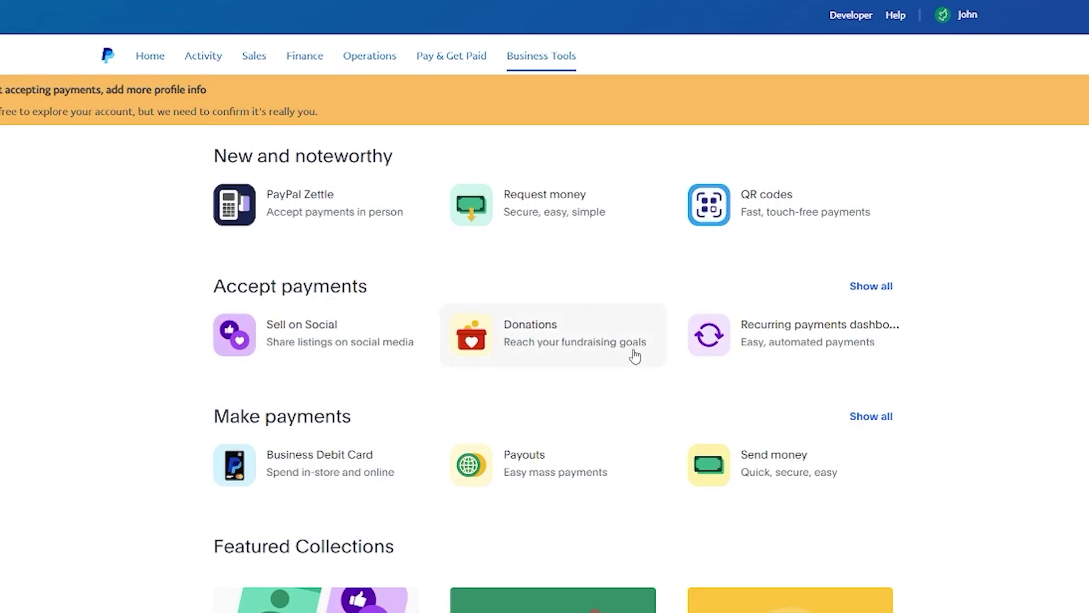
{"action": "scroll", "coordinate": [761, 345], "scroll_direction": "down", "scroll_amount": 2}
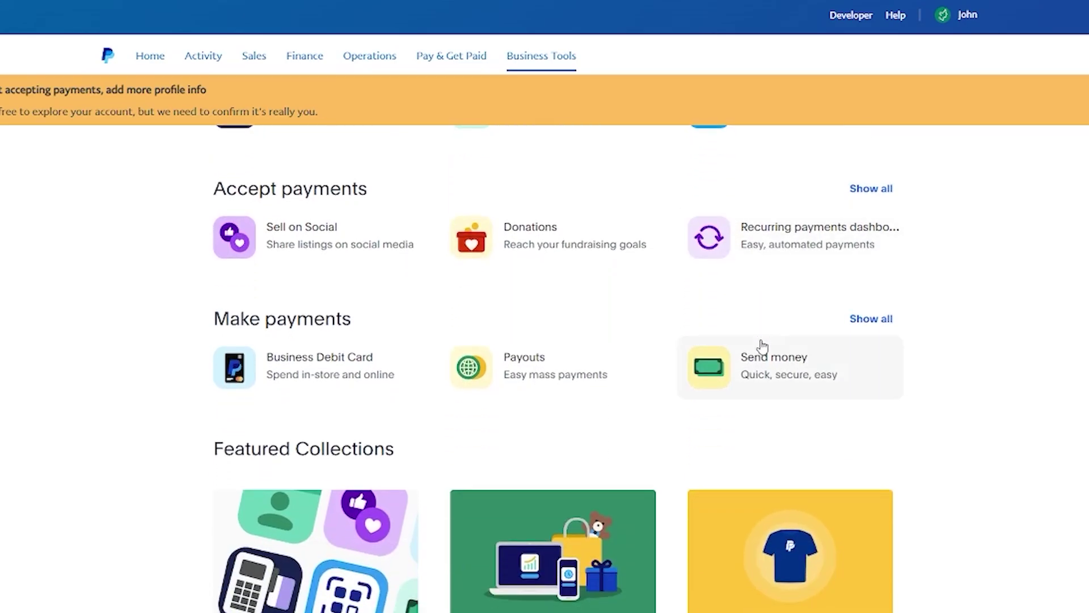
{"action": "scroll", "coordinate": [762, 346], "scroll_direction": "down", "scroll_amount": 1}
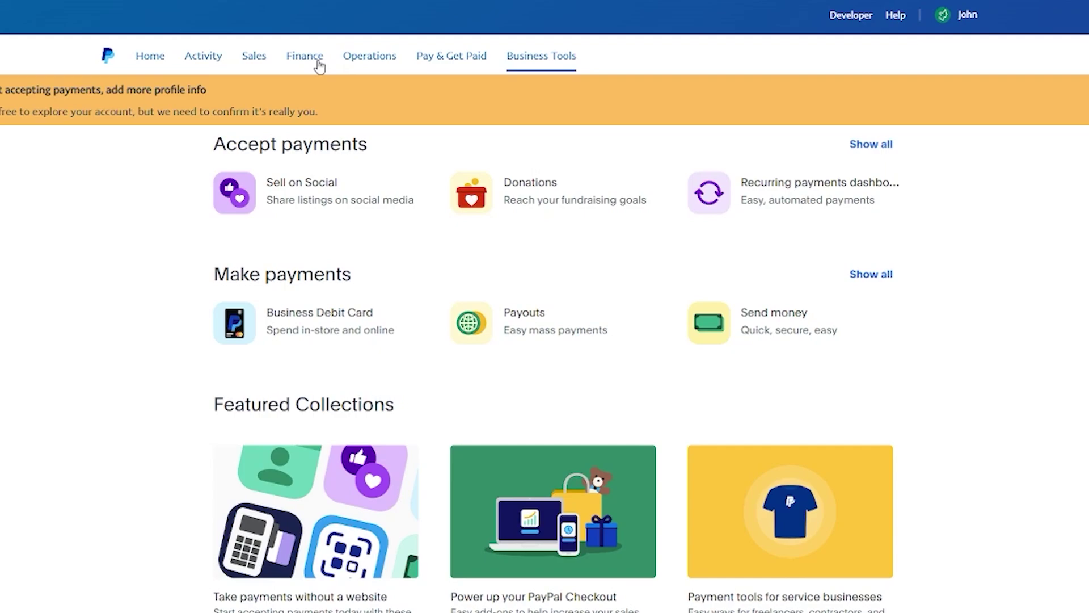
Choose Create an Invoice from the Pay & Get Paid menu
{"action": "left_click", "coordinate": [465, 57]}
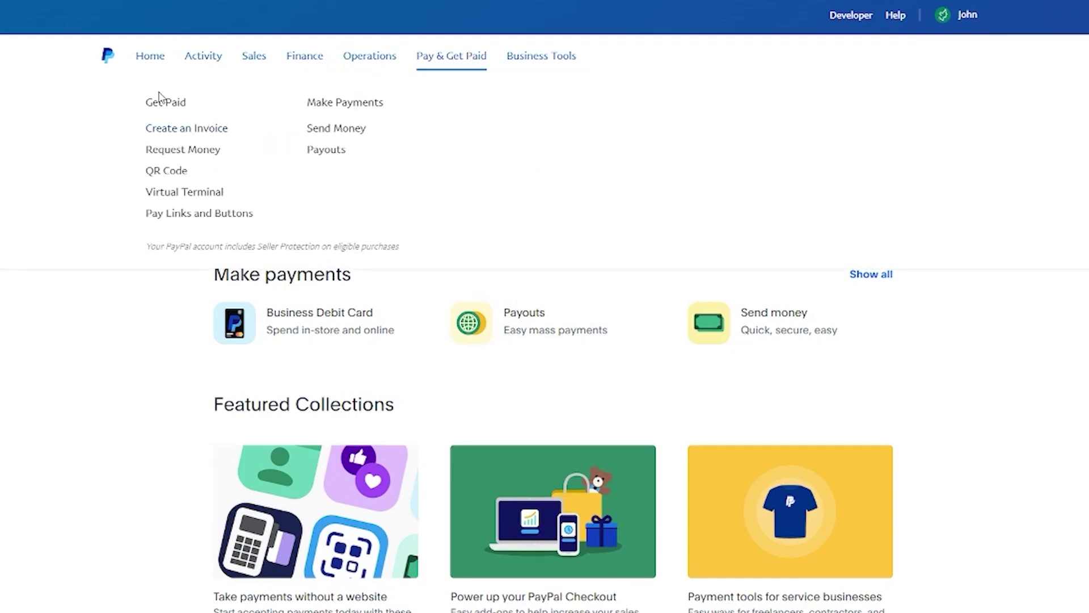
{"action": "left_click", "coordinate": [193, 132]}
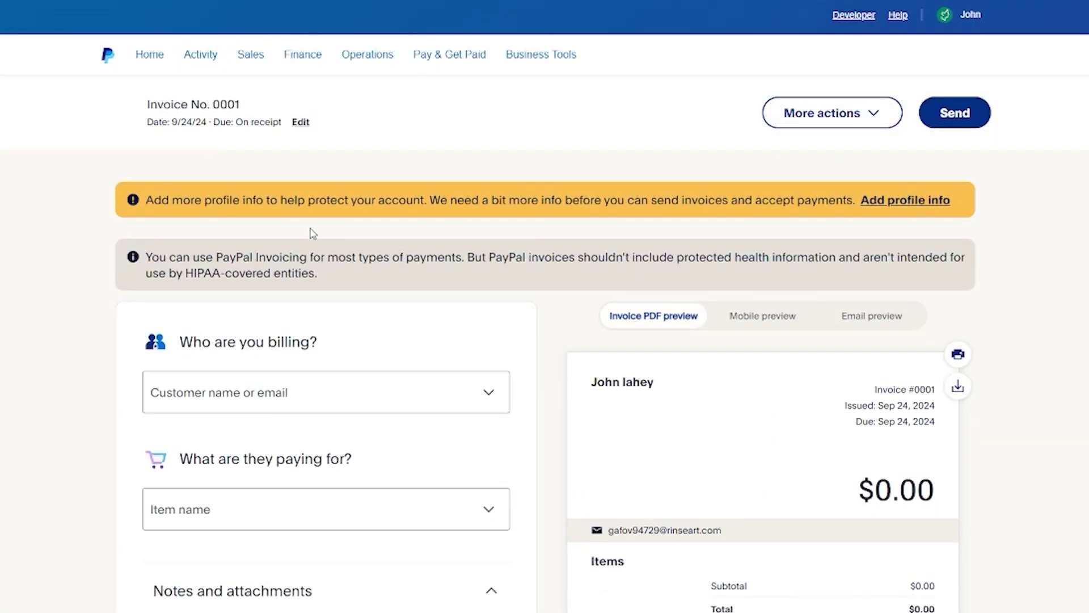
Create a new customer with their name and a saved e-mail address as invoice 0001's Bill to recipient
{"action": "scroll", "coordinate": [360, 316], "scroll_direction": "down", "scroll_amount": 1}
{"action": "left_click", "coordinate": [285, 323]}
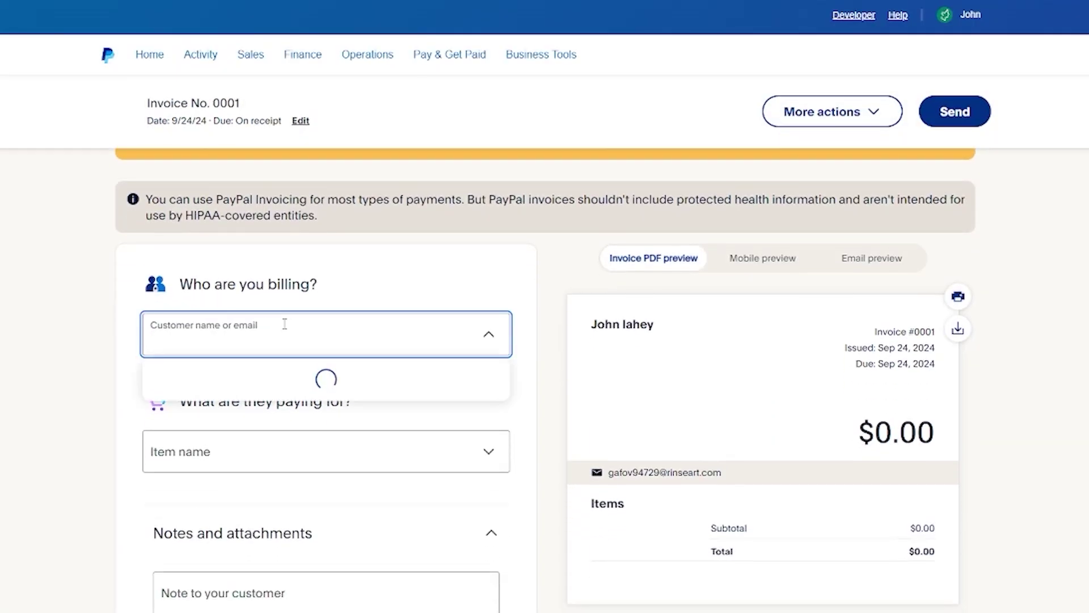
{"action": "scroll", "coordinate": [285, 324], "scroll_direction": "down", "scroll_amount": 3}
{"action": "scroll", "coordinate": [266, 173], "scroll_direction": "up", "scroll_amount": 2}
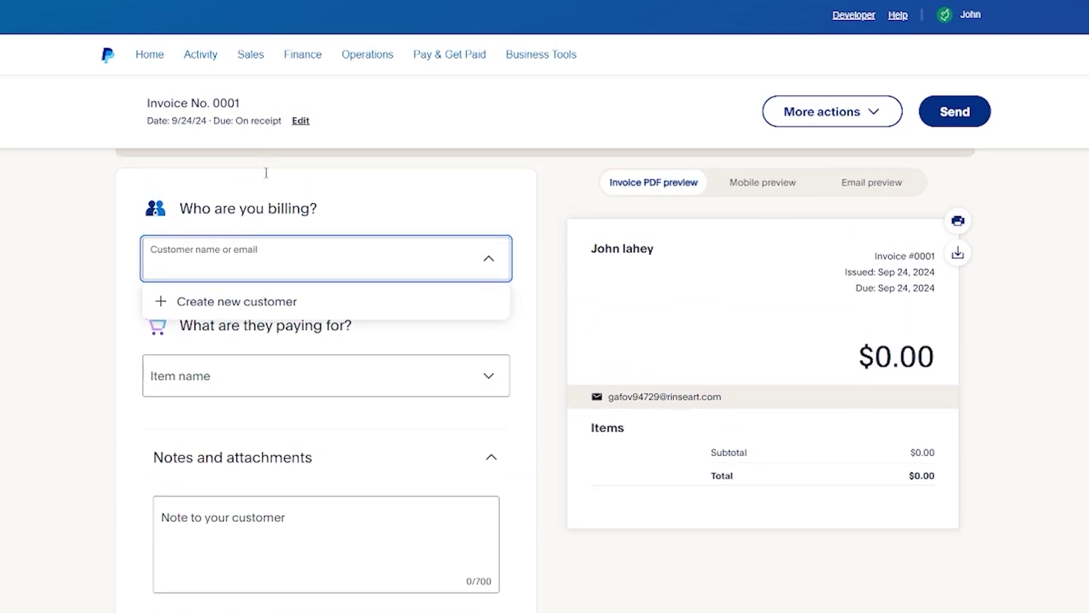
{"action": "left_click", "coordinate": [244, 311]}
{"action": "left_click", "coordinate": [318, 272]}
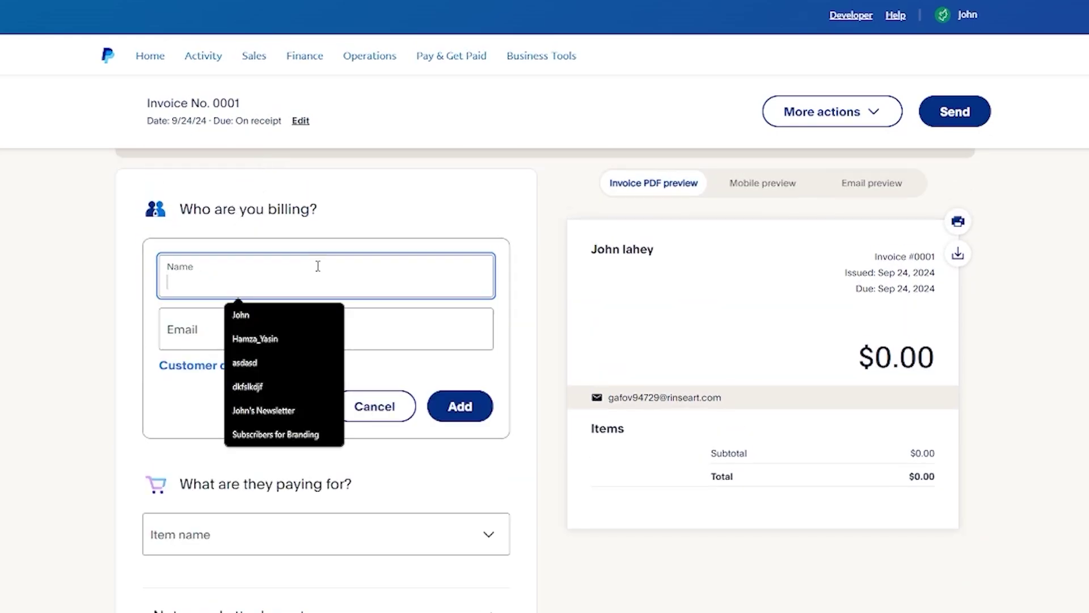
{"action": "type", "text": "john"}
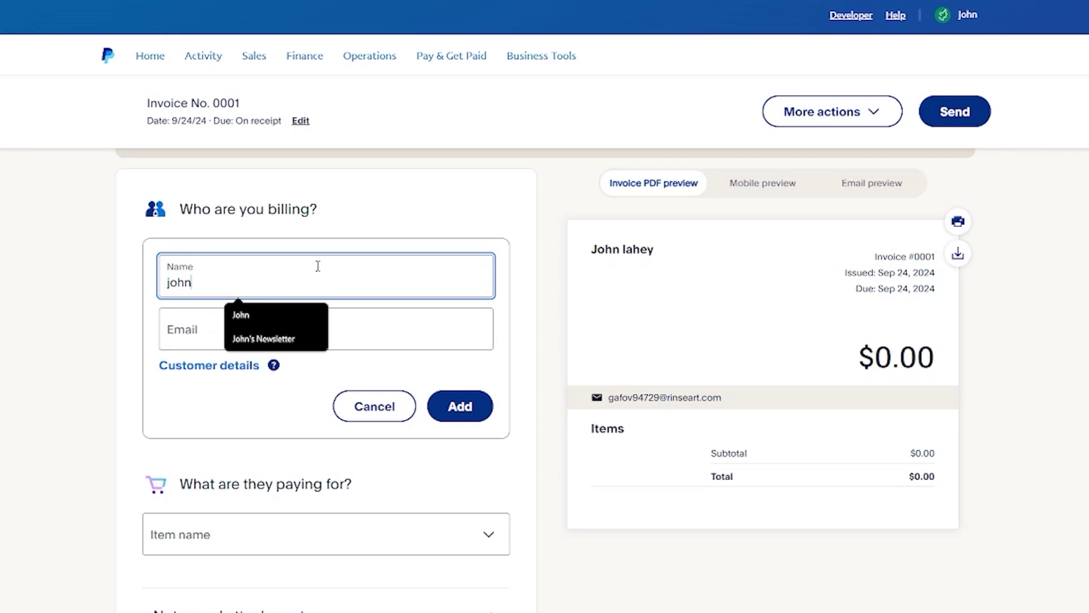
{"action": "left_click", "coordinate": [193, 336]}
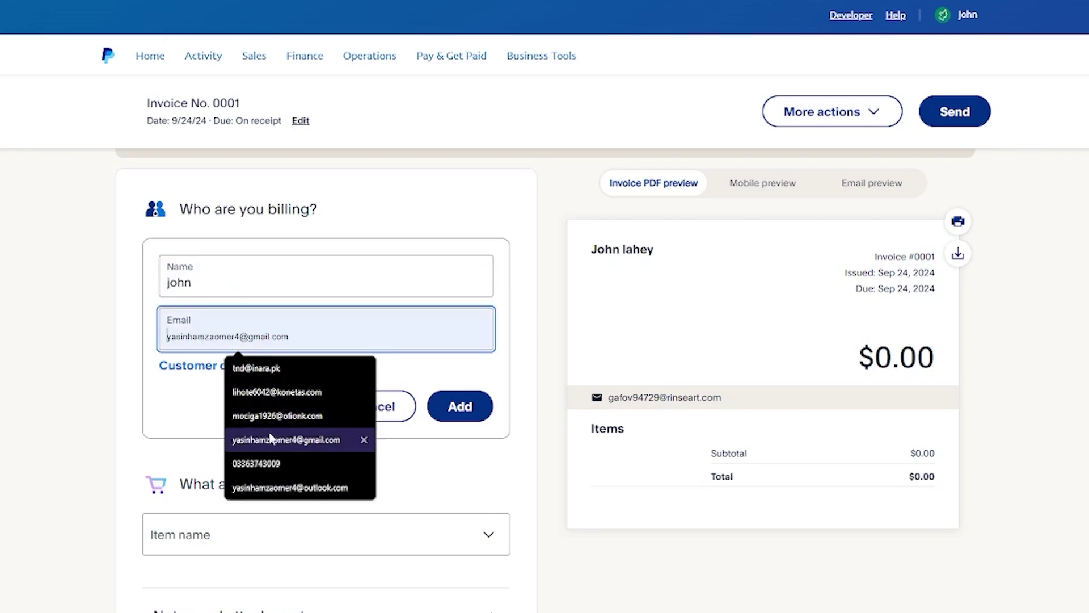
{"action": "left_click", "coordinate": [291, 417]}
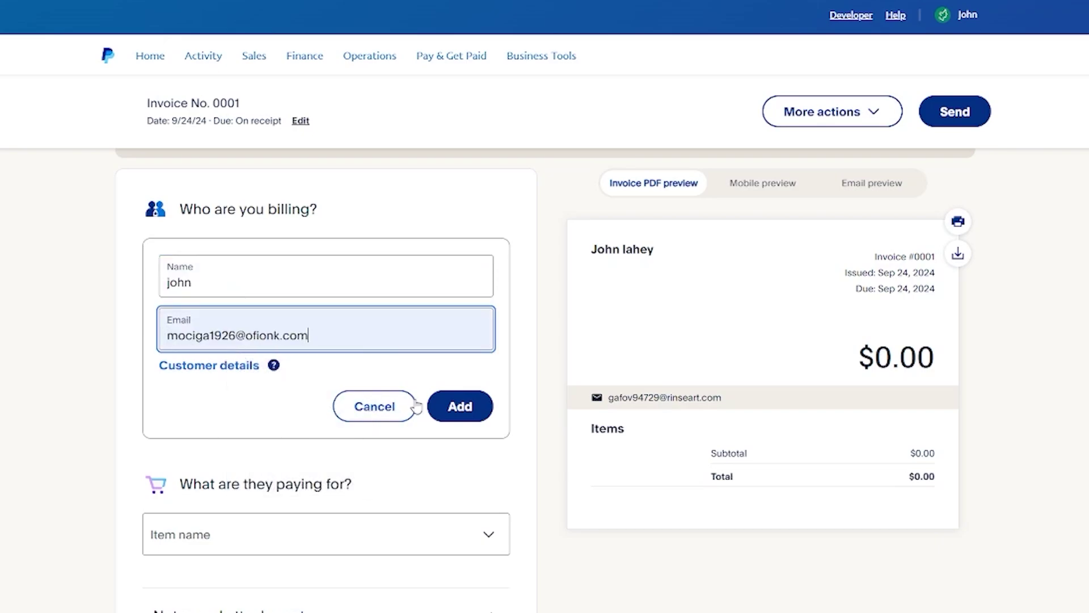
{"action": "left_click", "coordinate": [446, 410]}
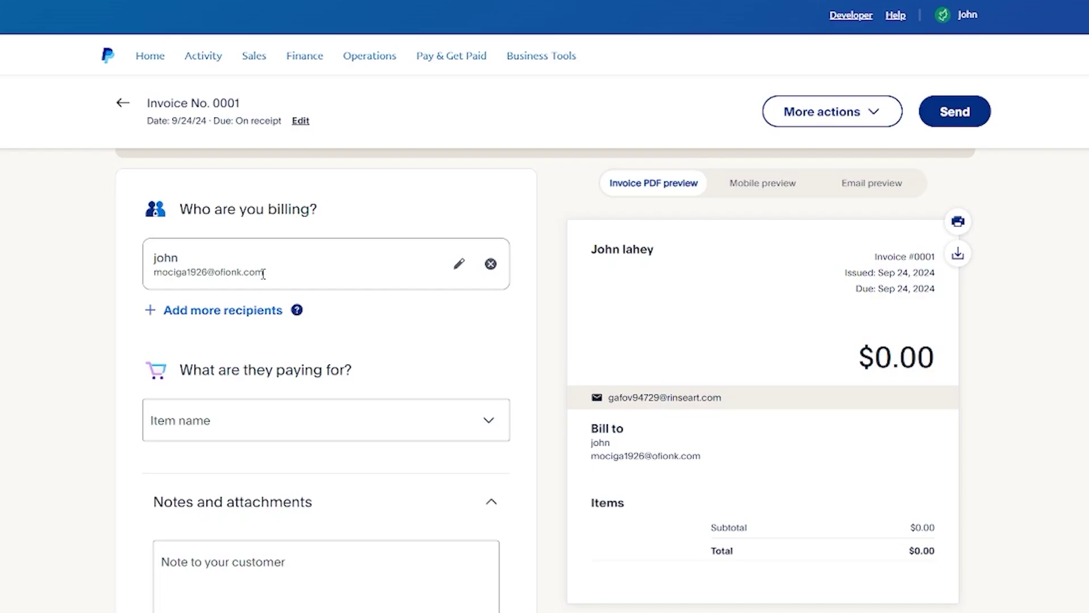
{"action": "left_click_drag", "start_coordinate": [287, 277], "coordinate": [134, 270]}
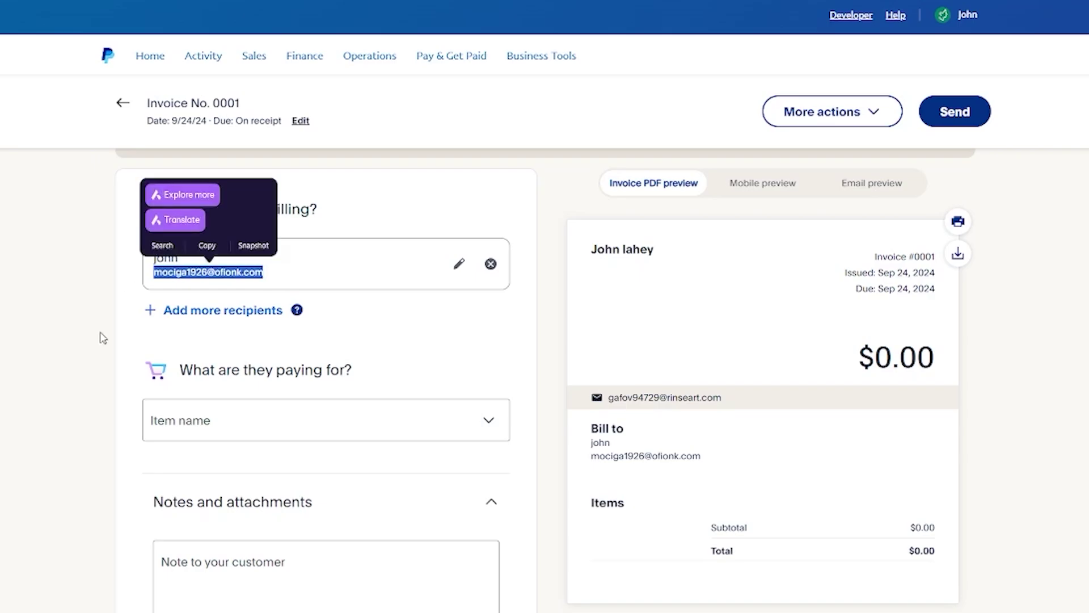
{"action": "scroll", "coordinate": [102, 329], "scroll_direction": "down", "scroll_amount": 3}
Add a new item 'hoodie' priced at 54, bringing the invoice total to $54.00
{"action": "left_click", "coordinate": [255, 254]}
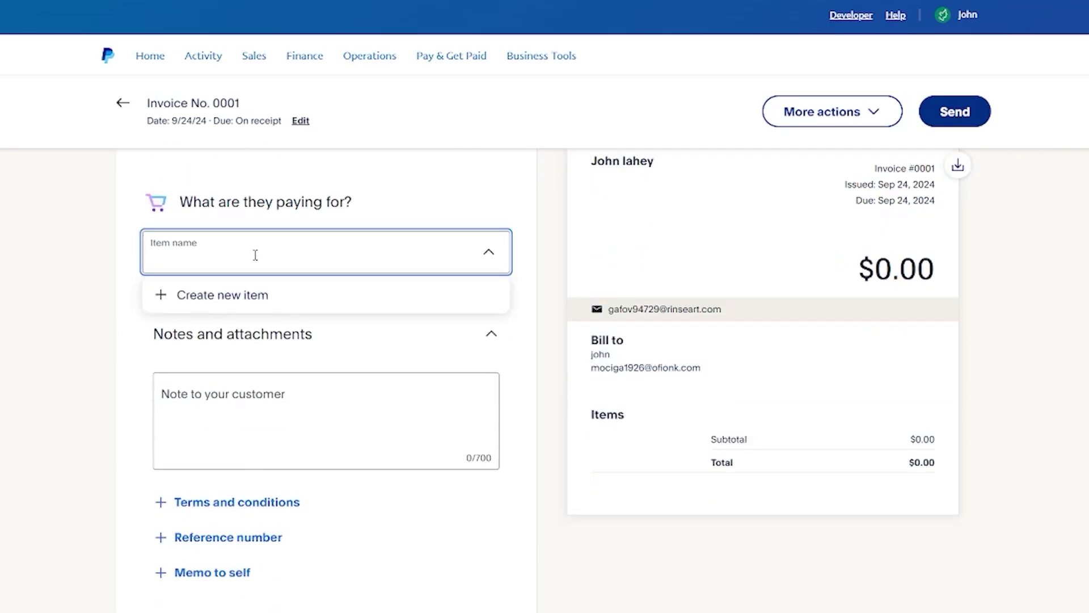
{"action": "left_click", "coordinate": [221, 299]}
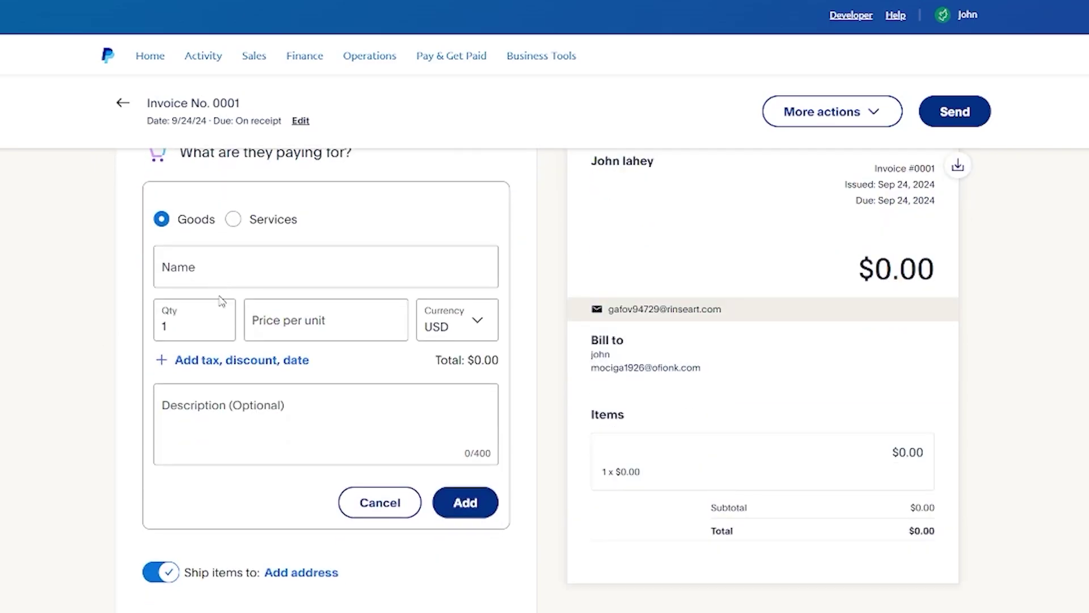
{"action": "left_click", "coordinate": [231, 269]}
{"action": "type", "text": "ho"}
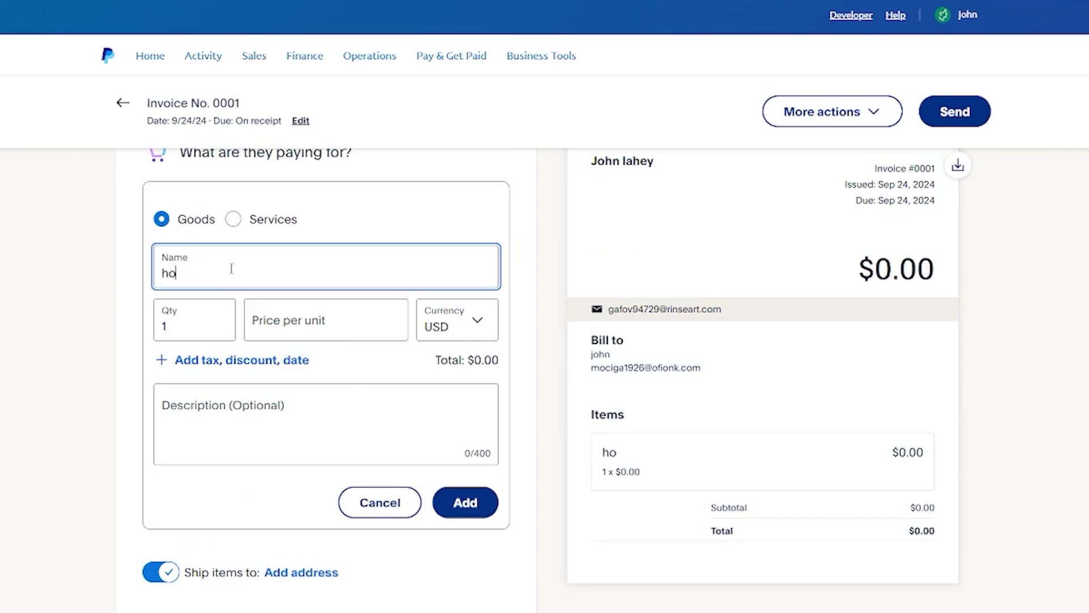
{"action": "type", "text": "odie"}
{"action": "left_click", "coordinate": [288, 317]}
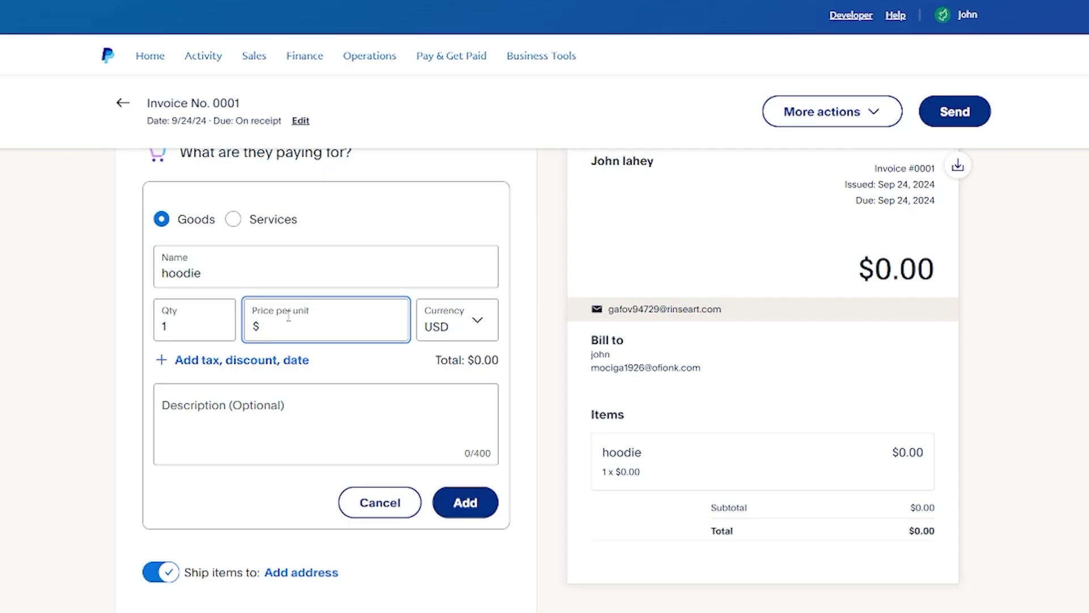
{"action": "type", "text": "54"}
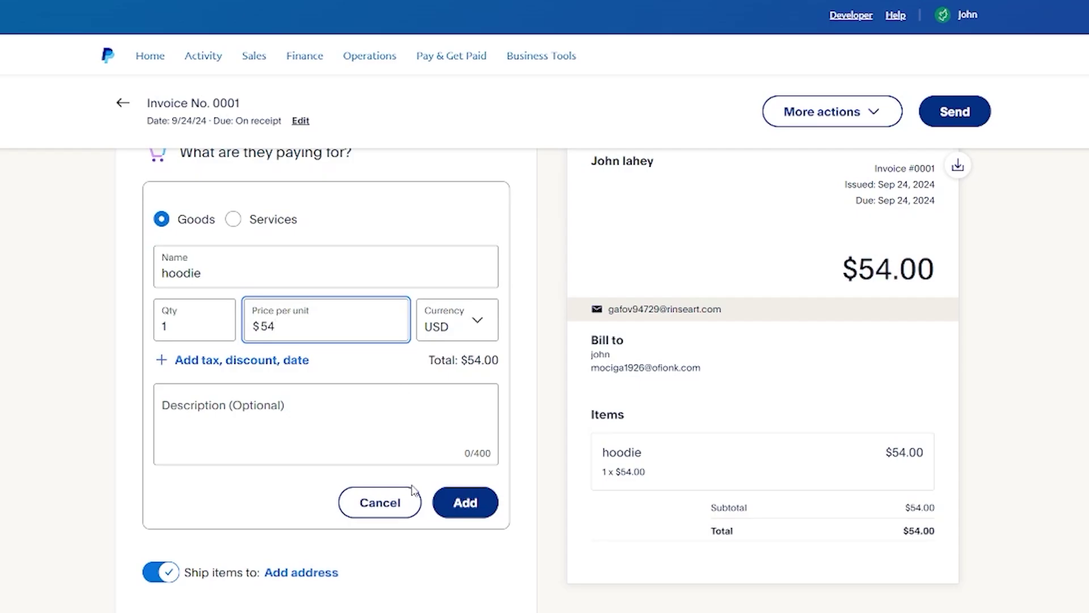
{"action": "left_click", "coordinate": [460, 512]}
{"action": "scroll", "coordinate": [104, 409], "scroll_direction": "down", "scroll_amount": 4}
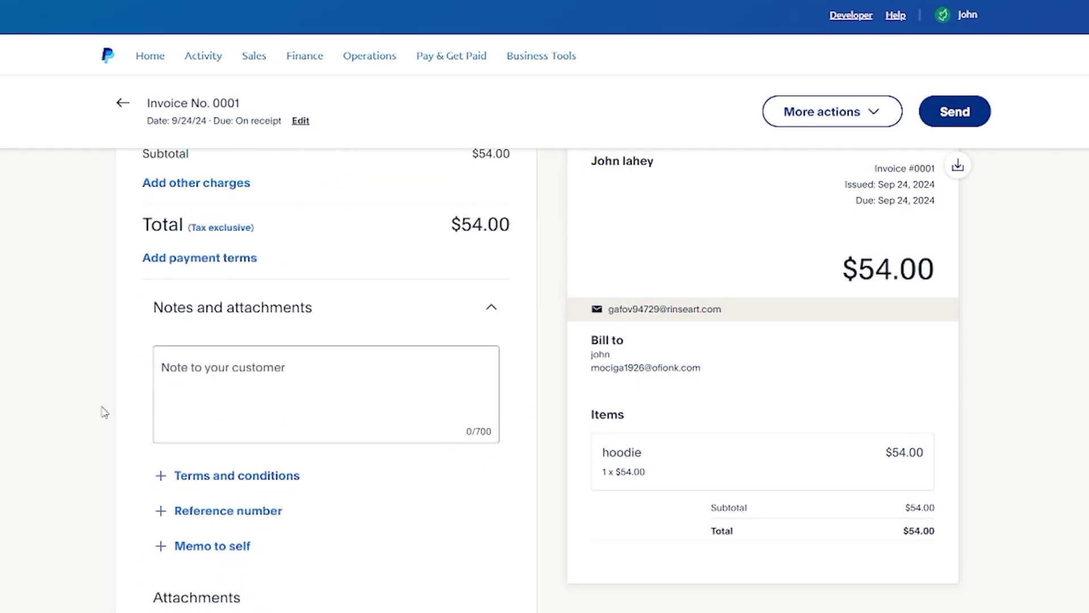
{"action": "scroll", "coordinate": [288, 335], "scroll_direction": "up", "scroll_amount": 1}
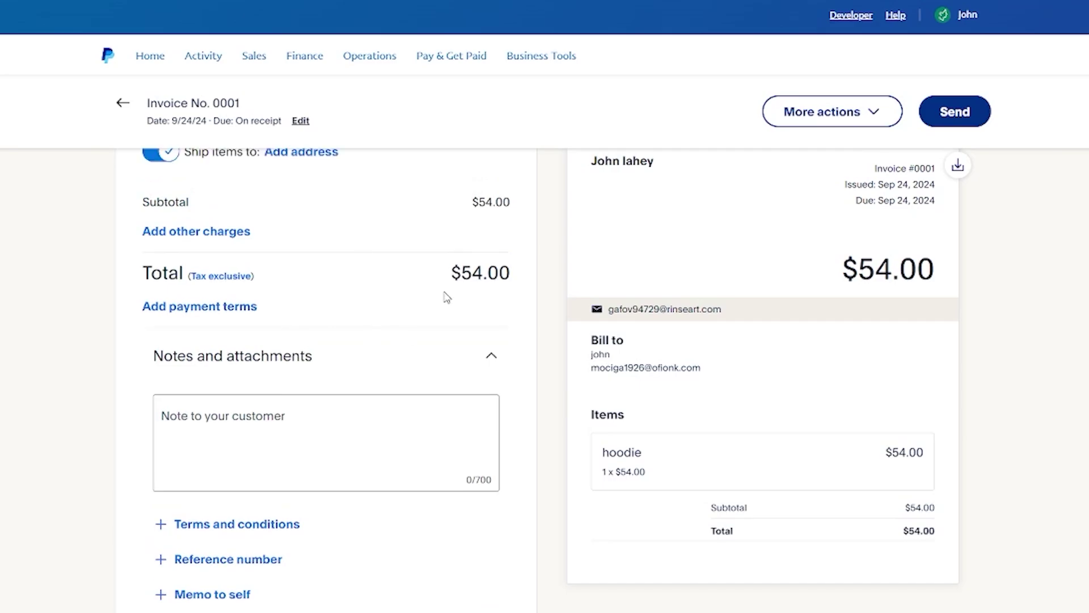
Review payment terms without changing them, then send the $54 hoodie invoice
{"action": "left_click", "coordinate": [201, 308]}
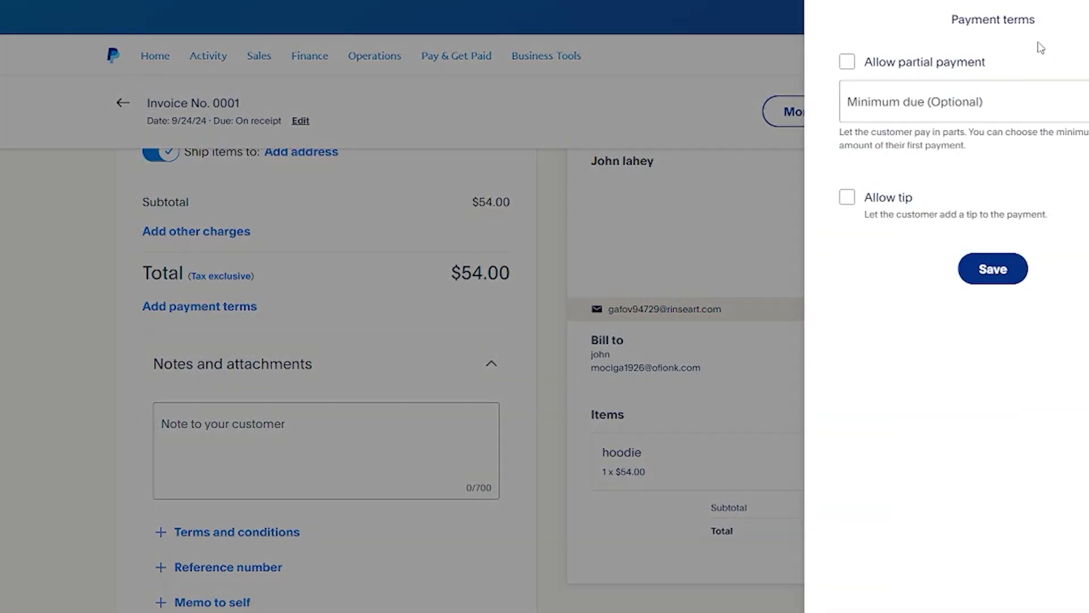
{"action": "left_click", "coordinate": [1084, 20]}
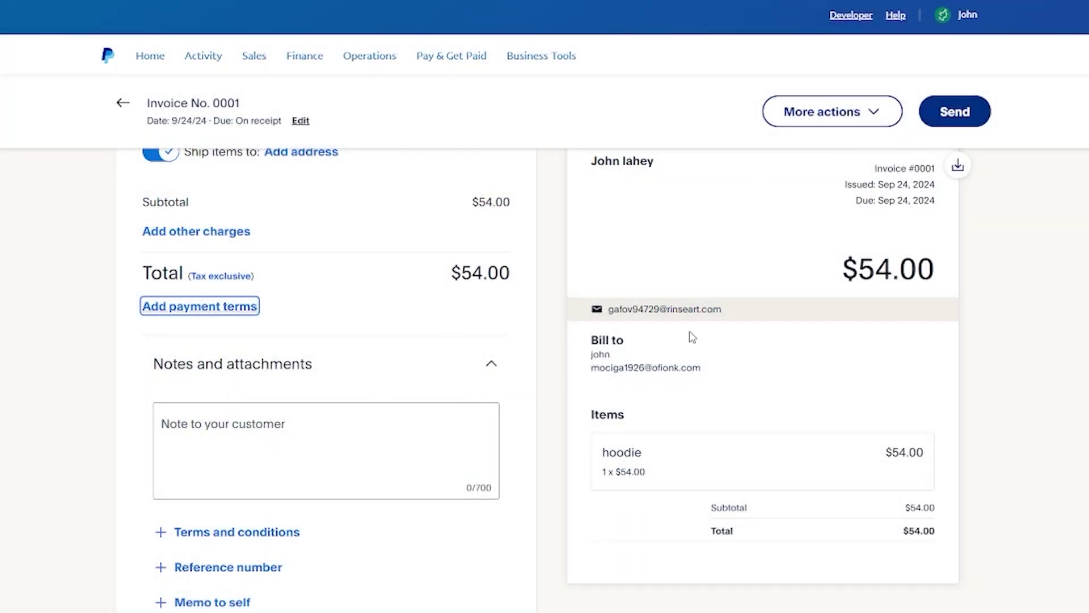
{"action": "scroll", "coordinate": [688, 267], "scroll_direction": "up", "scroll_amount": 8}
{"action": "scroll", "coordinate": [963, 341], "scroll_direction": "down", "scroll_amount": 3}
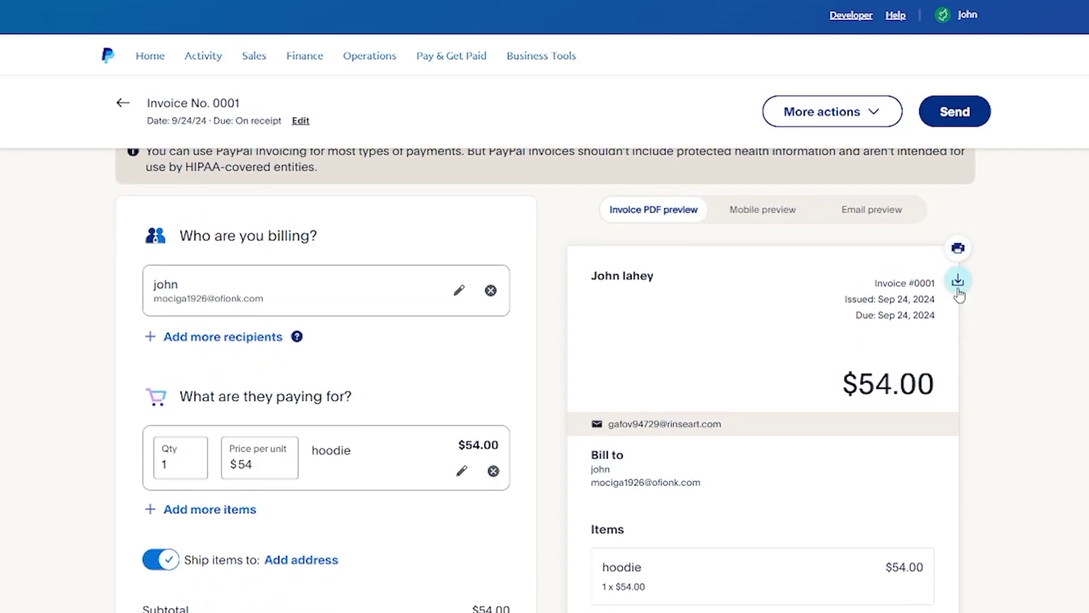
{"action": "scroll", "coordinate": [965, 261], "scroll_direction": "down", "scroll_amount": 5}
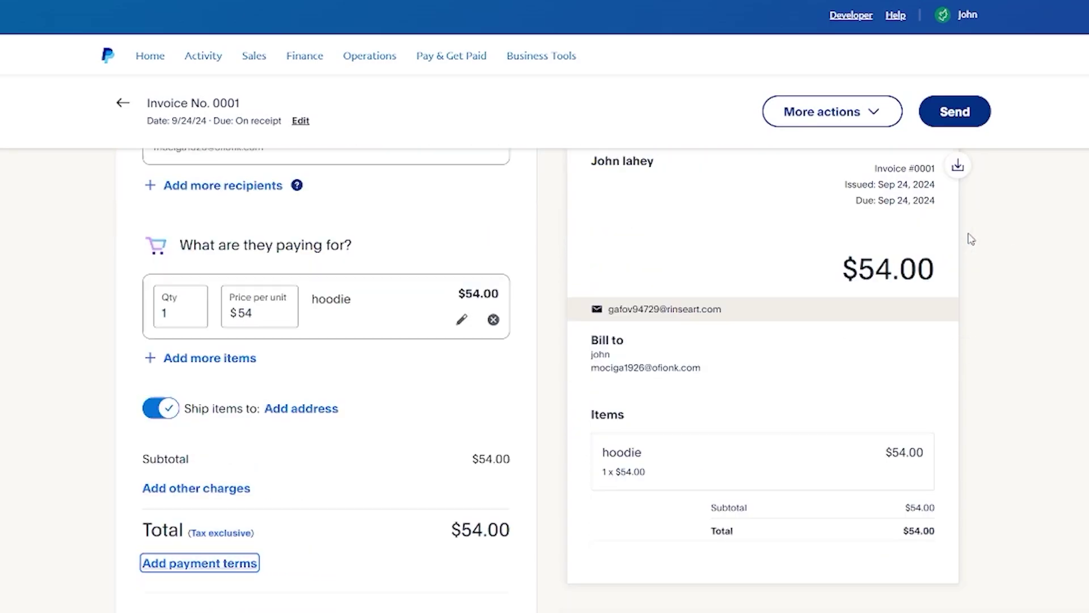
{"action": "left_click", "coordinate": [948, 120]}
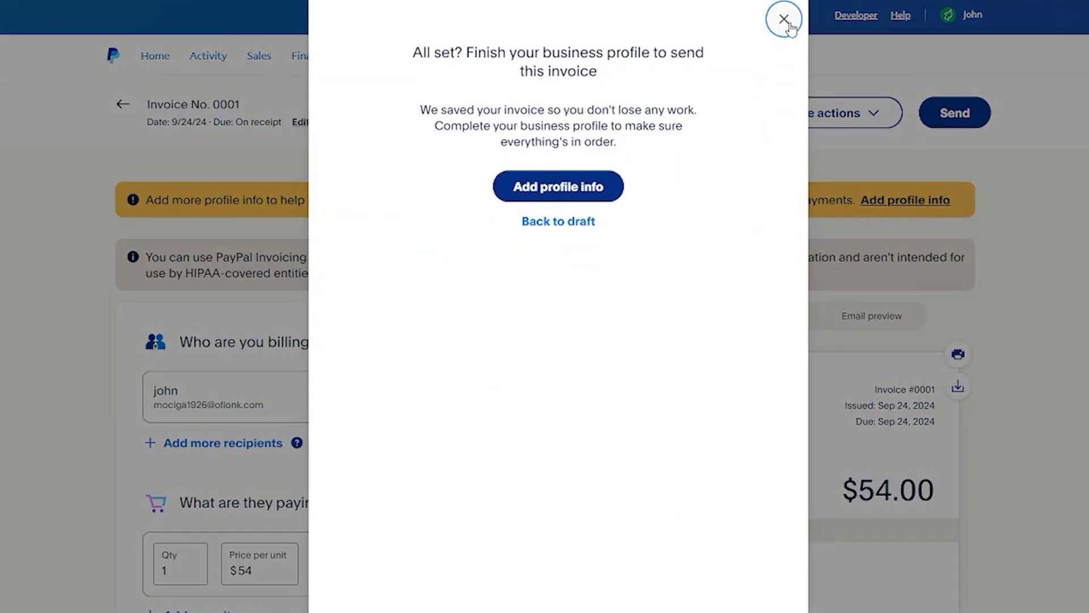
Dismiss the 'All set? Finish your business profile' dialog, keeping invoice 0001 as a draft
{"action": "left_click", "coordinate": [783, 19]}
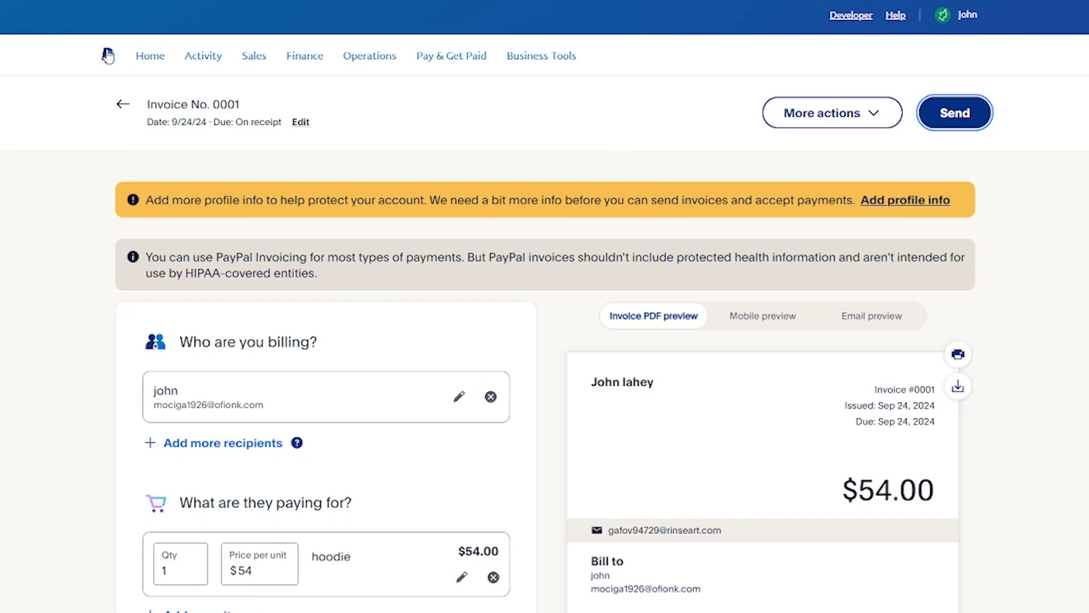
Go back to the PayPal Home dashboard using the logo in the navigation bar
{"action": "left_click", "coordinate": [107, 55]}
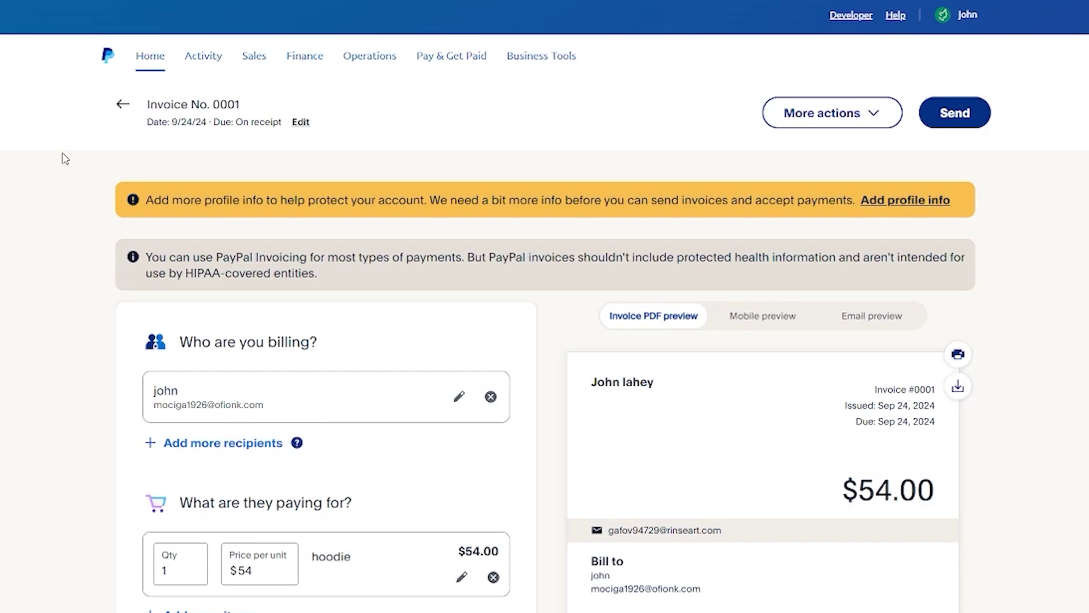